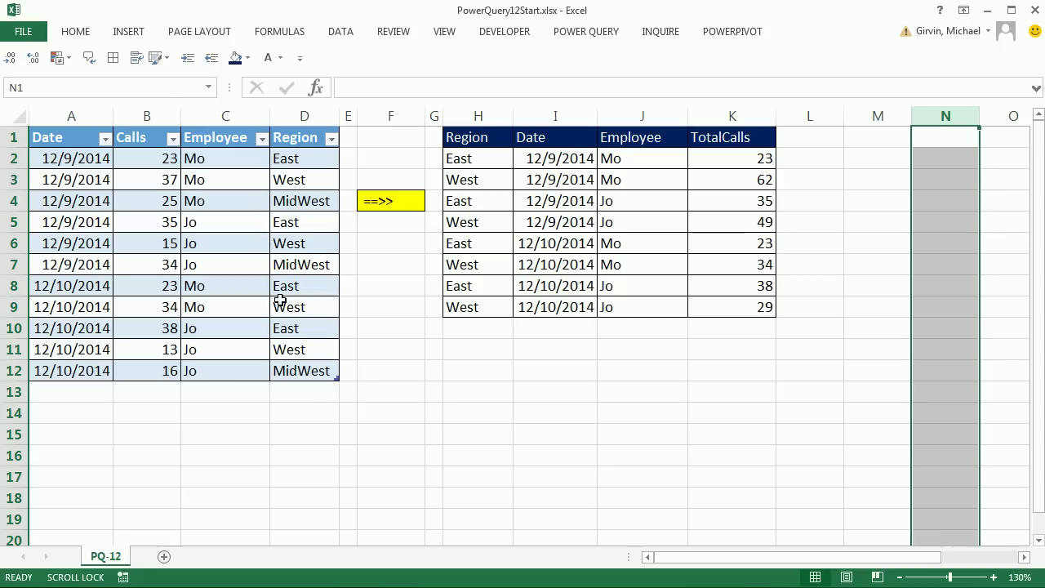
# Review the Region entries of the source call data and check the name of its table
pyautogui.moveTo(284, 158); pyautogui.dragTo(284, 373)
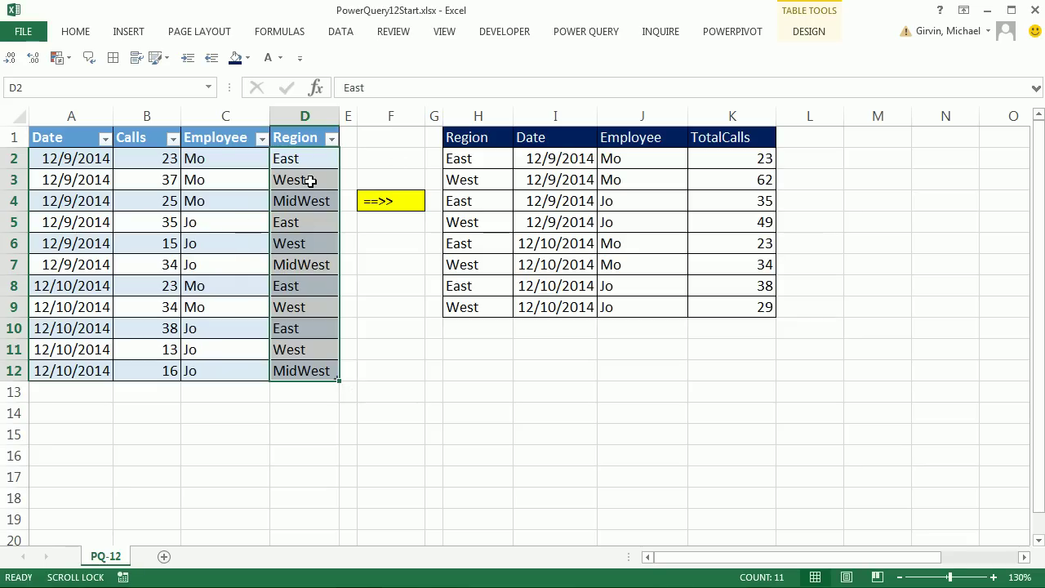
pyautogui.moveTo(308, 180); pyautogui.dragTo(313, 200)
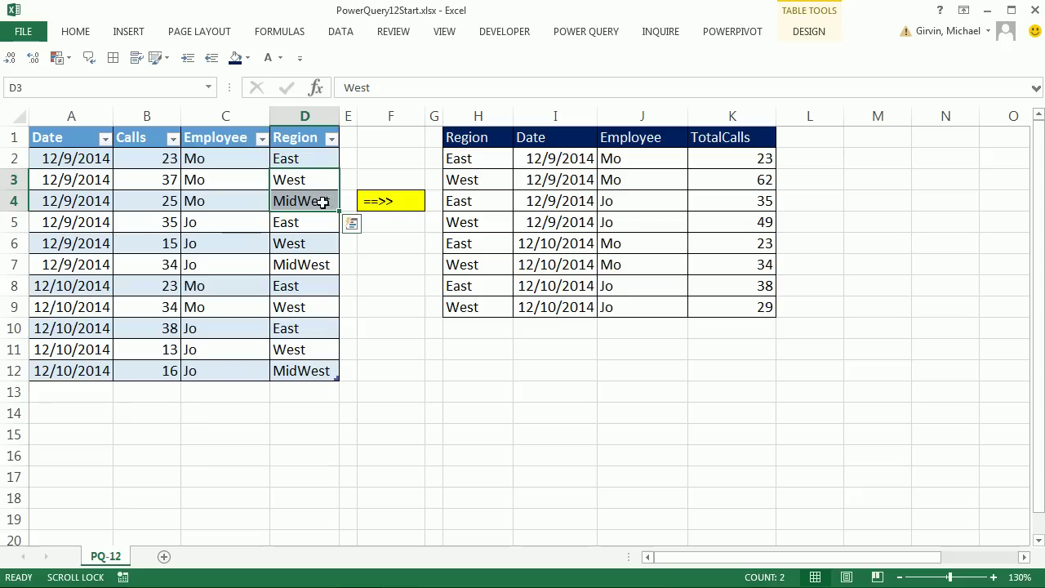
pyautogui.click(214, 203)
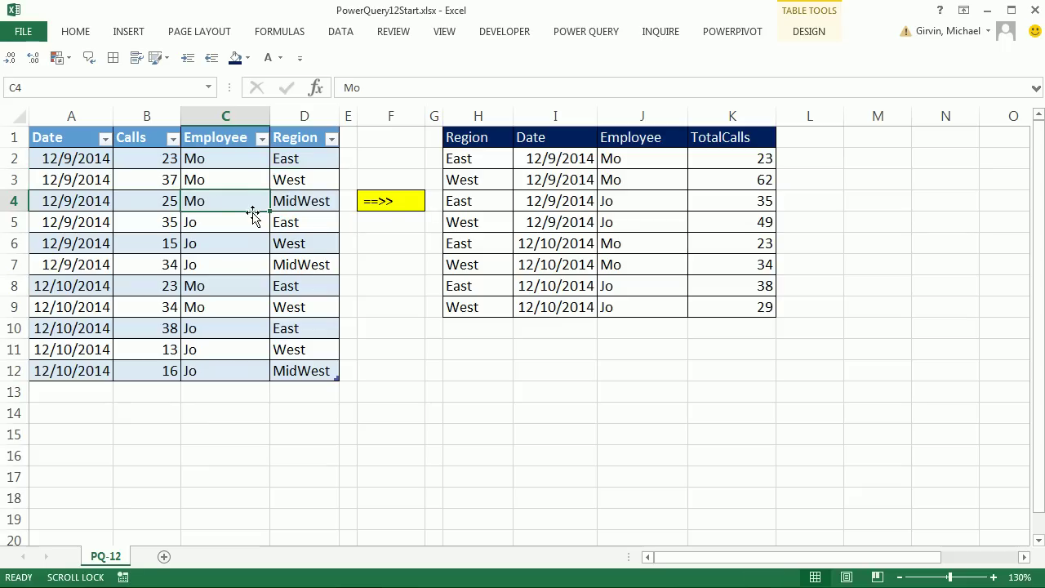
pyautogui.click(131, 34)
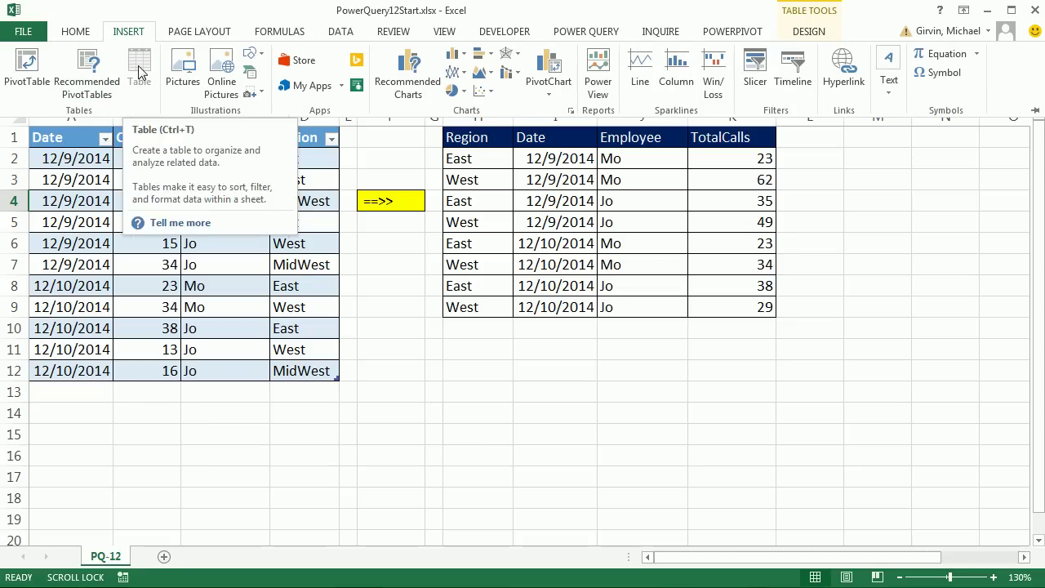
pyautogui.press('Escape')
pyautogui.click(806, 30)
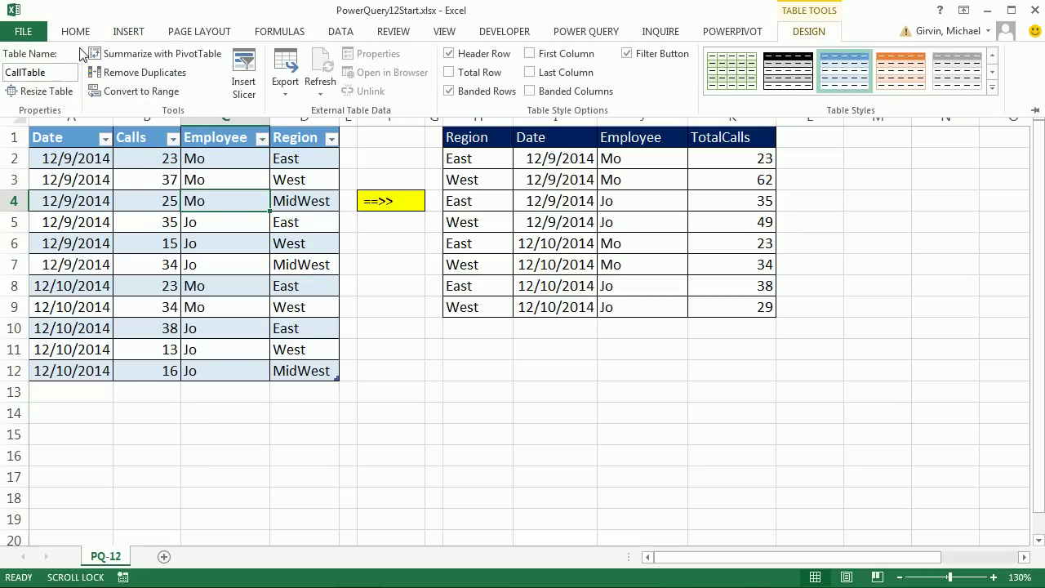
pyautogui.press('Escape')
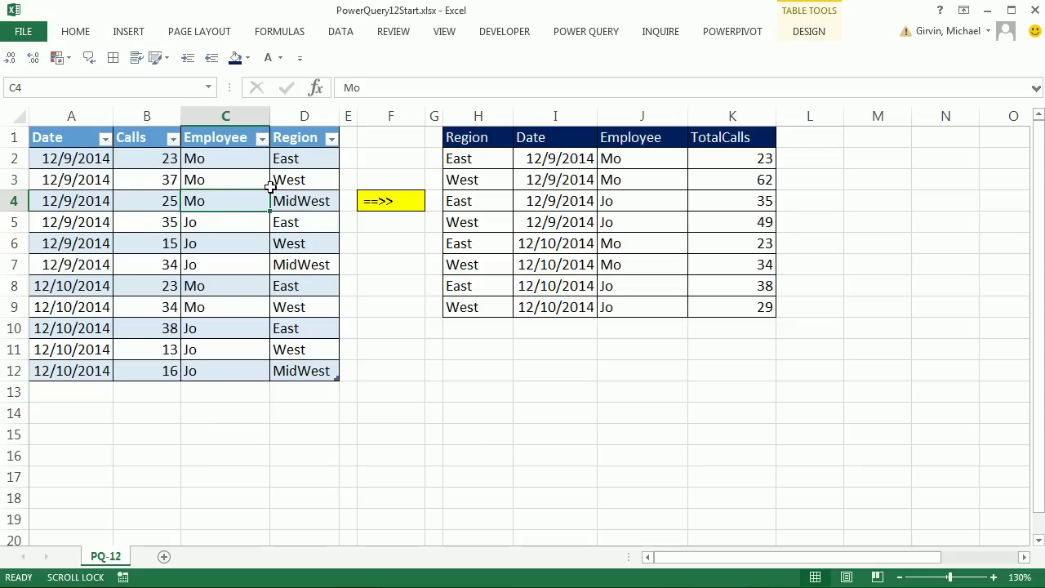
# Load the source call table into the Power Query editor as a new query
pyautogui.click(576, 34)
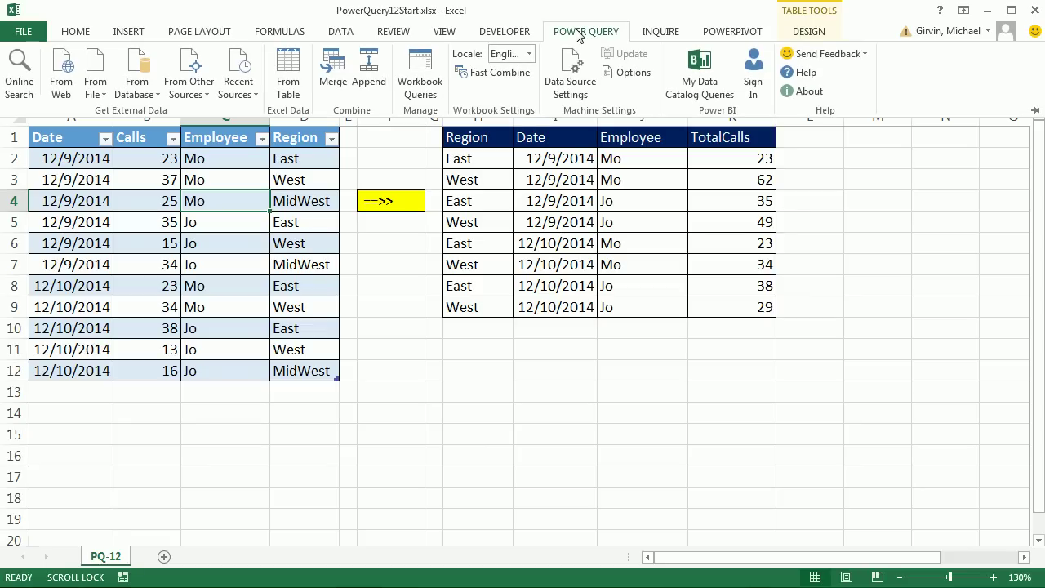
pyautogui.click(292, 93)
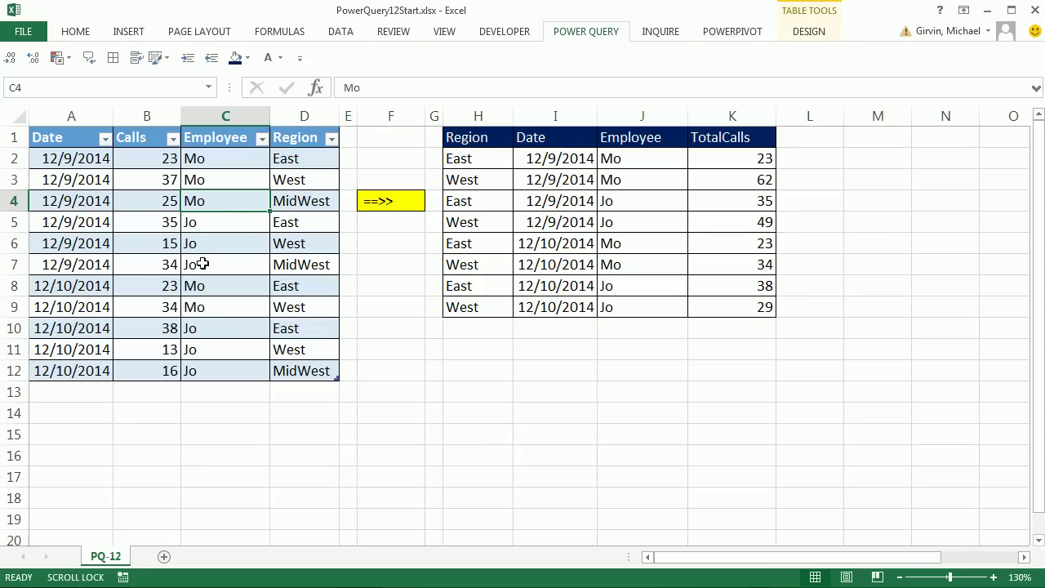
pyautogui.press('alt')
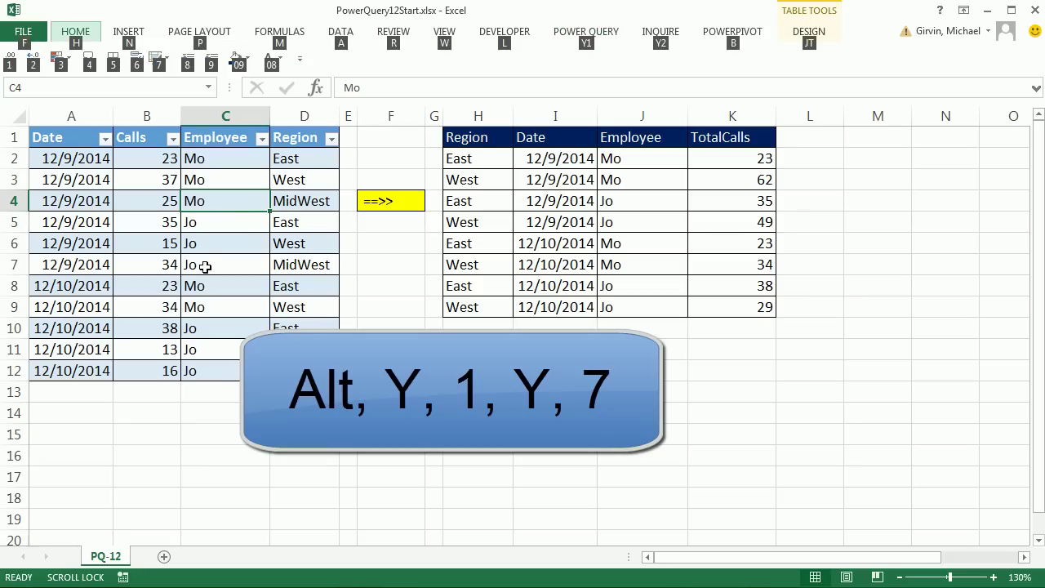
pyautogui.press('y')
pyautogui.press('1')
pyautogui.press('y')
pyautogui.press('7')
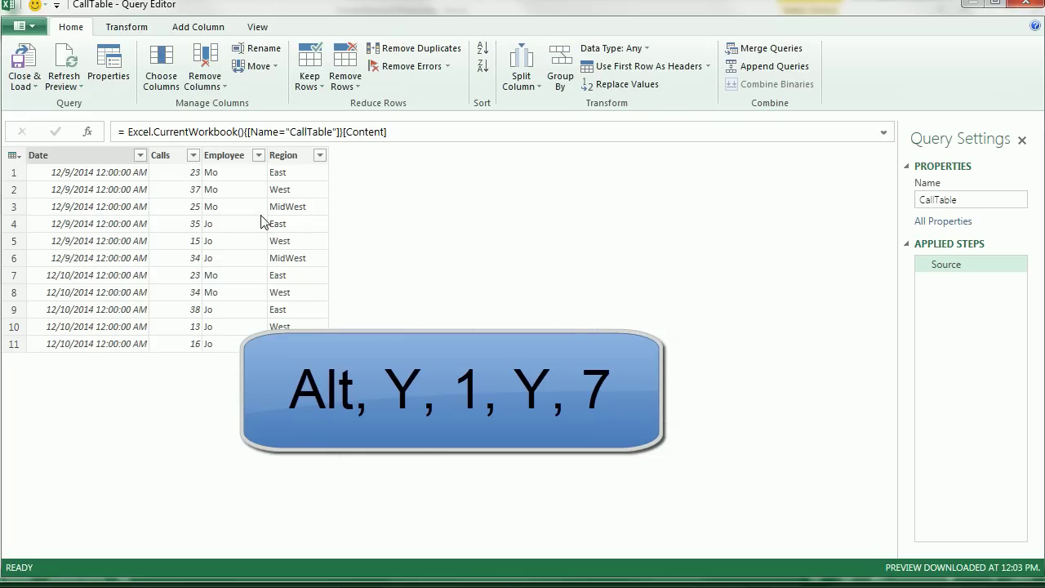
# Replace the value MidWest with West in the Region column
pyautogui.click(292, 156)
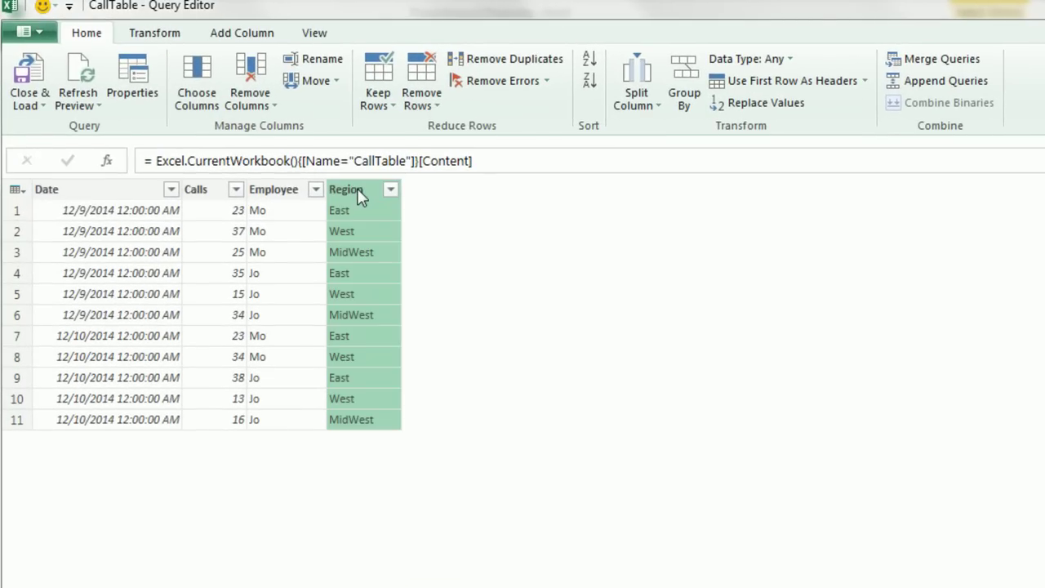
pyautogui.click(766, 104)
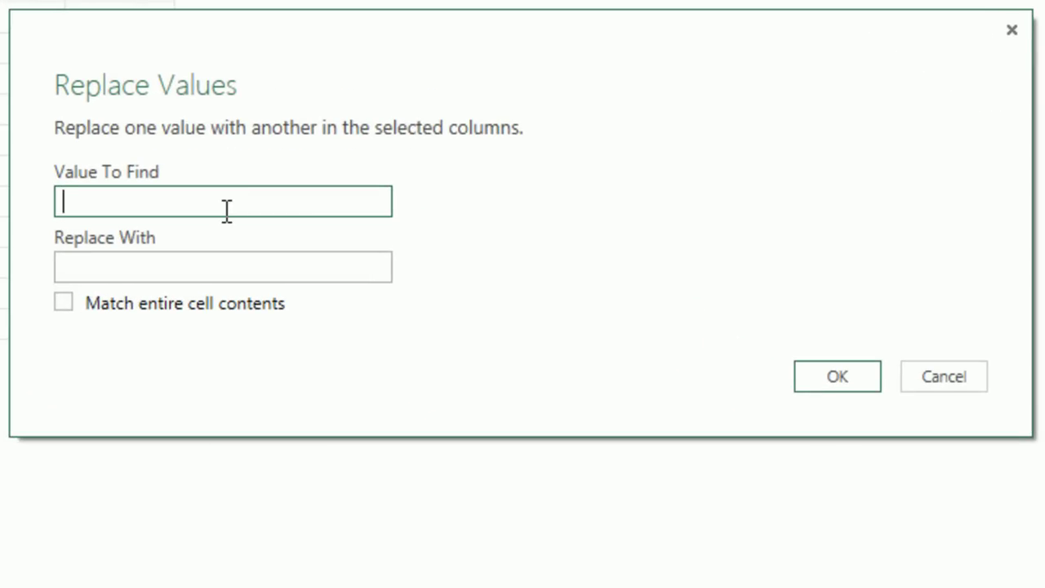
pyautogui.write('MidWest')
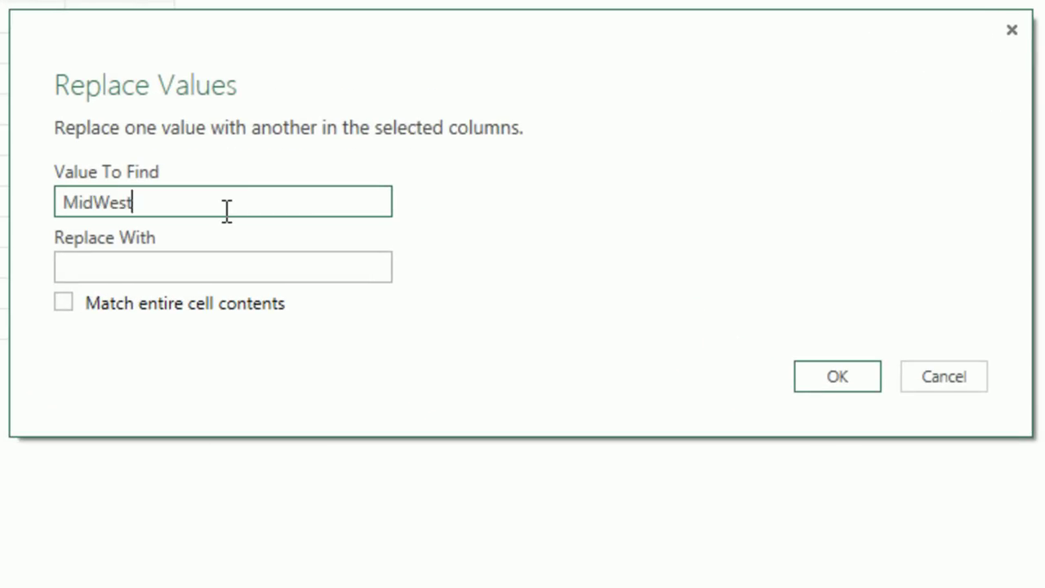
pyautogui.press('Tab')
pyautogui.write('Wes')
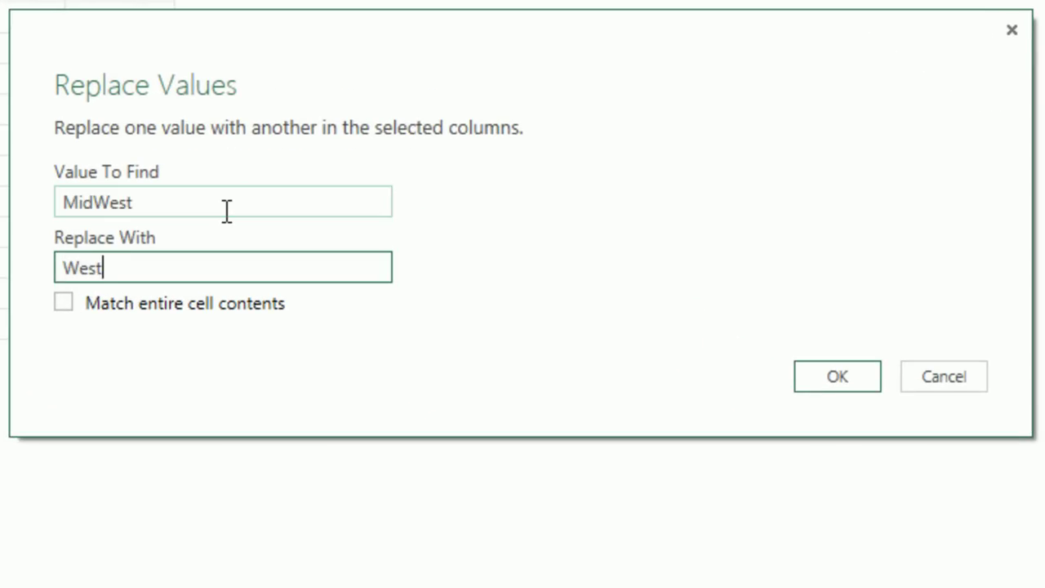
pyautogui.click(226, 211)
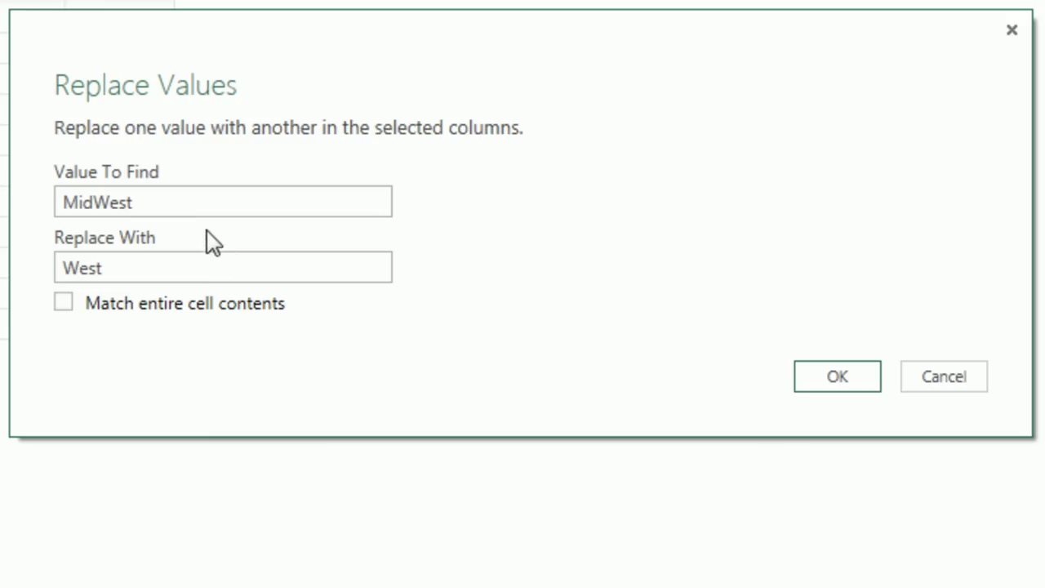
pyautogui.click(88, 271)
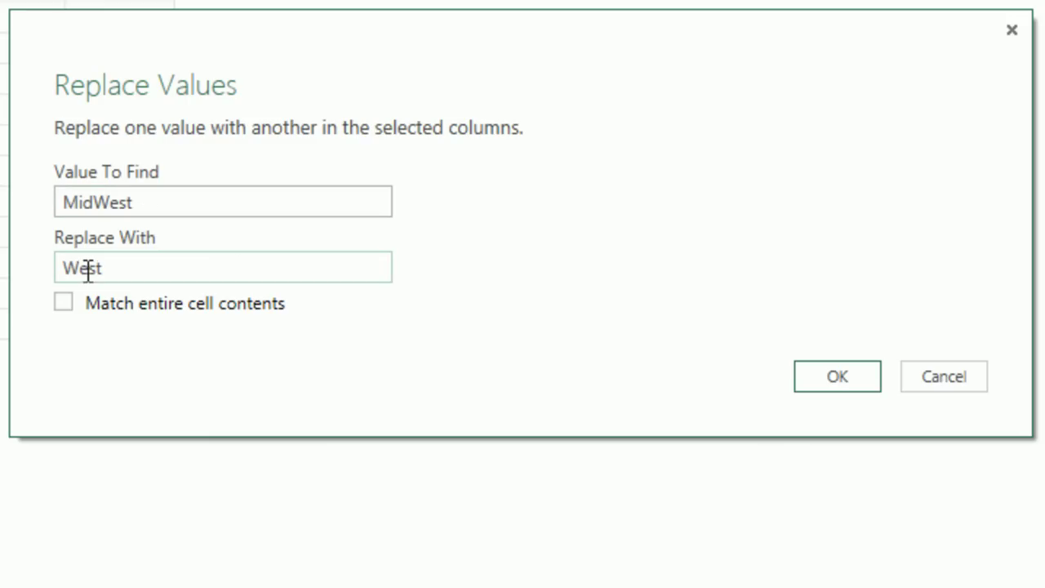
pyautogui.click(838, 384)
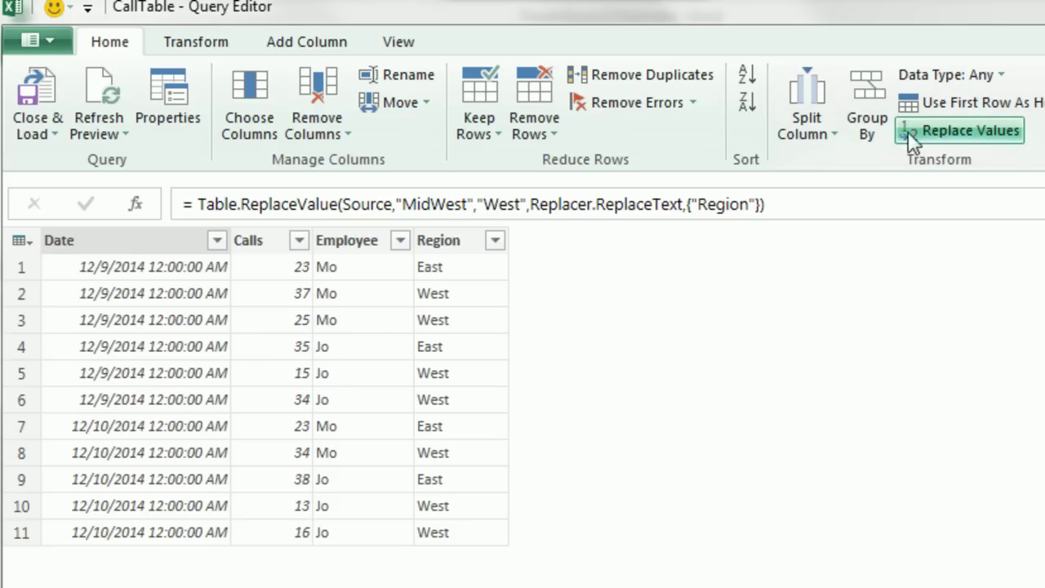
# Start a Group By on the query with Date, Employee and Region as the grouping columns
pyautogui.click(876, 107)
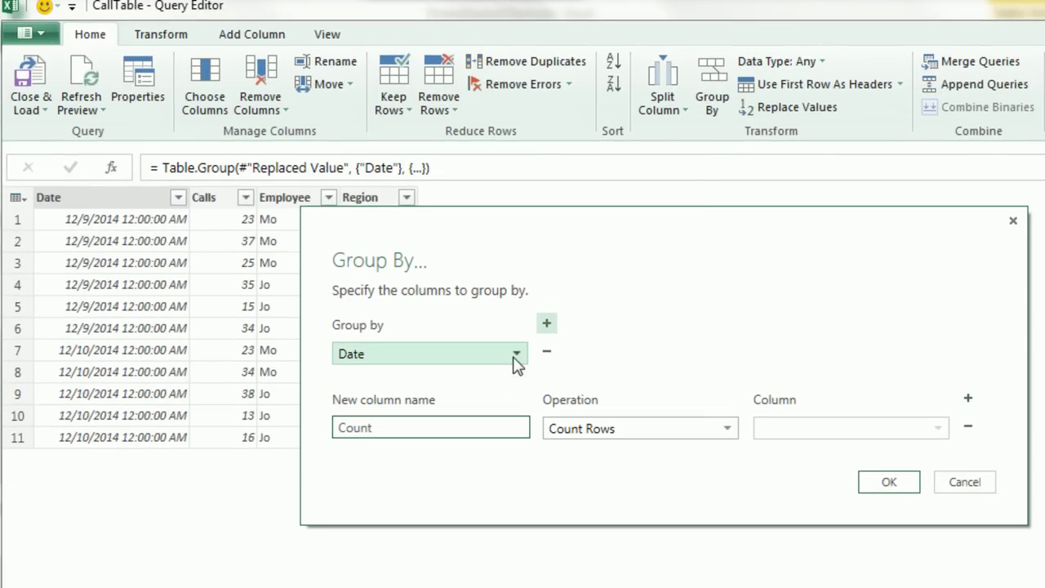
pyautogui.click(516, 355)
pyautogui.click(495, 377)
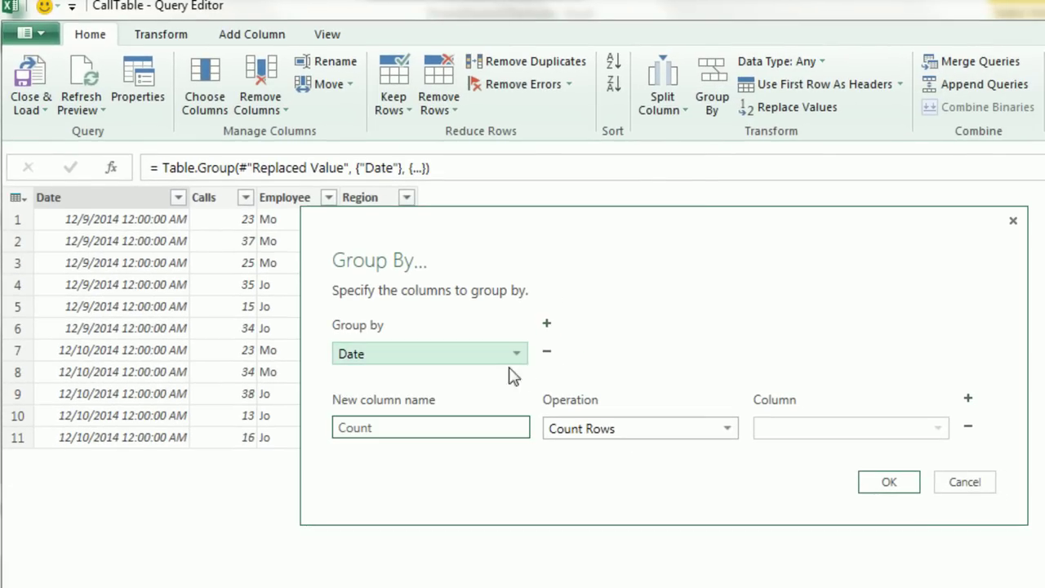
pyautogui.click(547, 324)
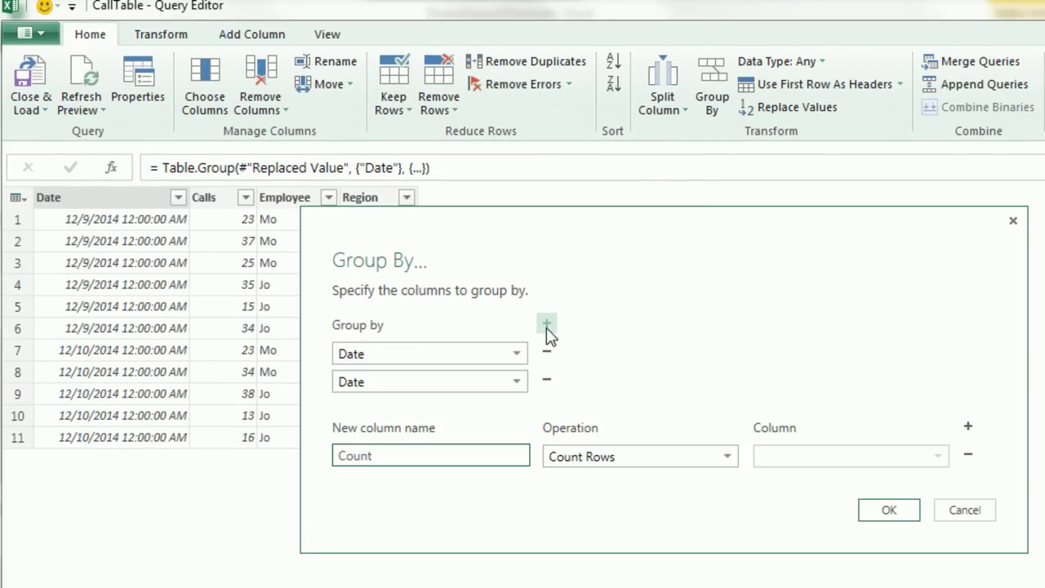
pyautogui.click(518, 390)
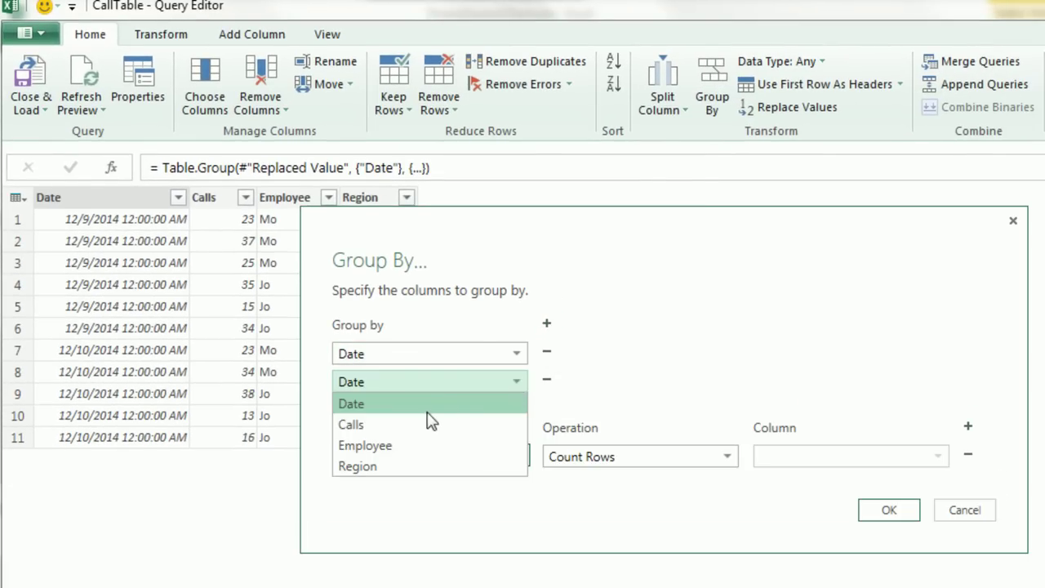
pyautogui.click(398, 452)
pyautogui.click(546, 323)
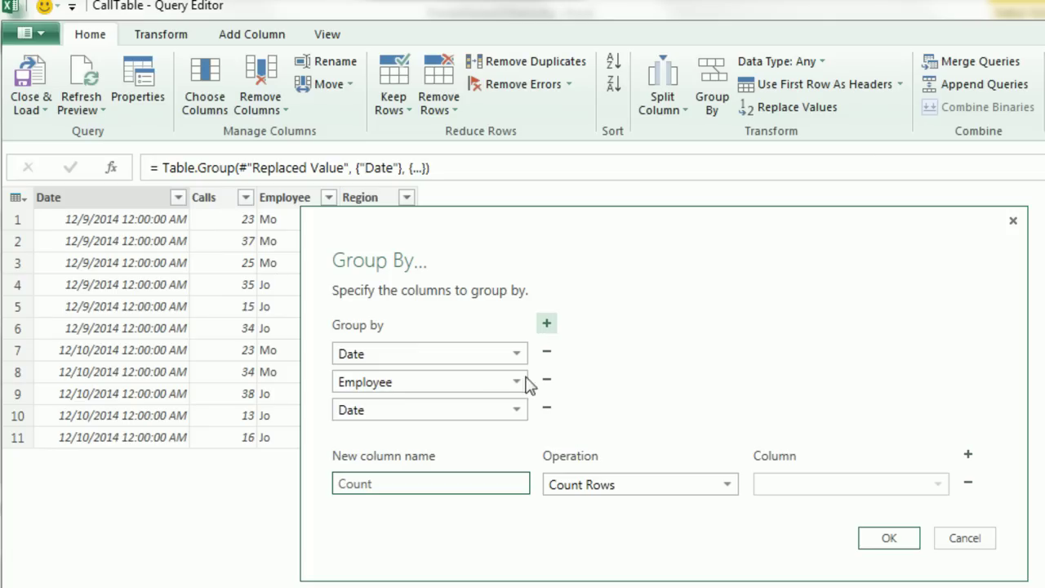
pyautogui.click(517, 411)
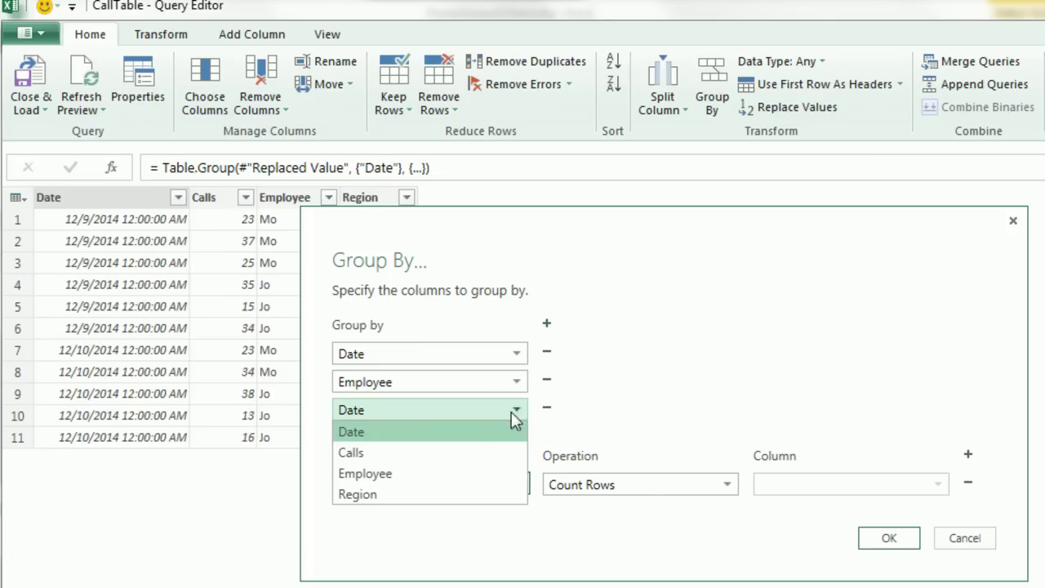
pyautogui.click(411, 495)
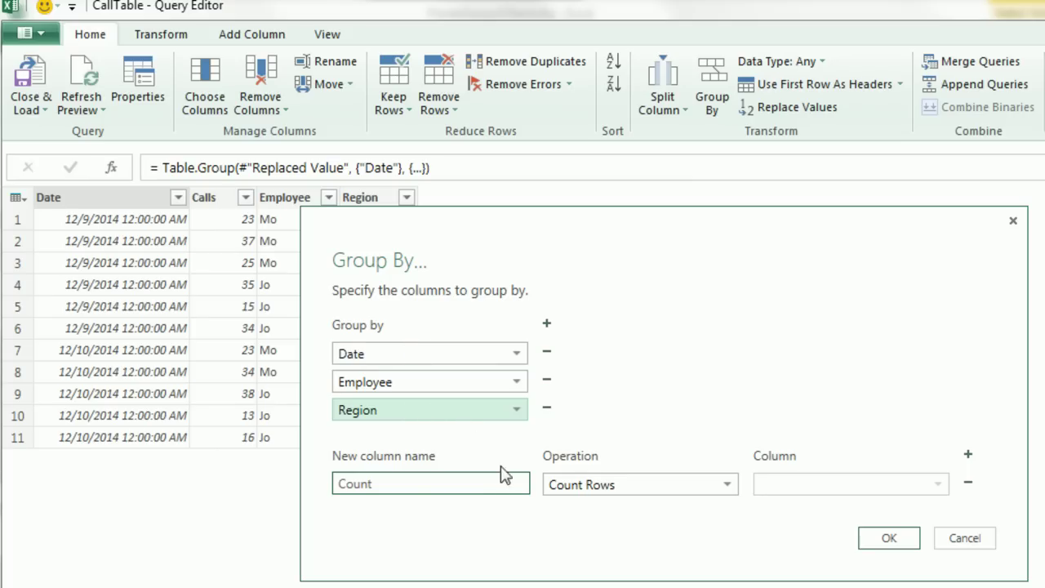
# Name the aggregated column CallTotal, make it the Sum of the Calls column, and apply the grouping
pyautogui.moveTo(482, 491); pyautogui.dragTo(319, 490)
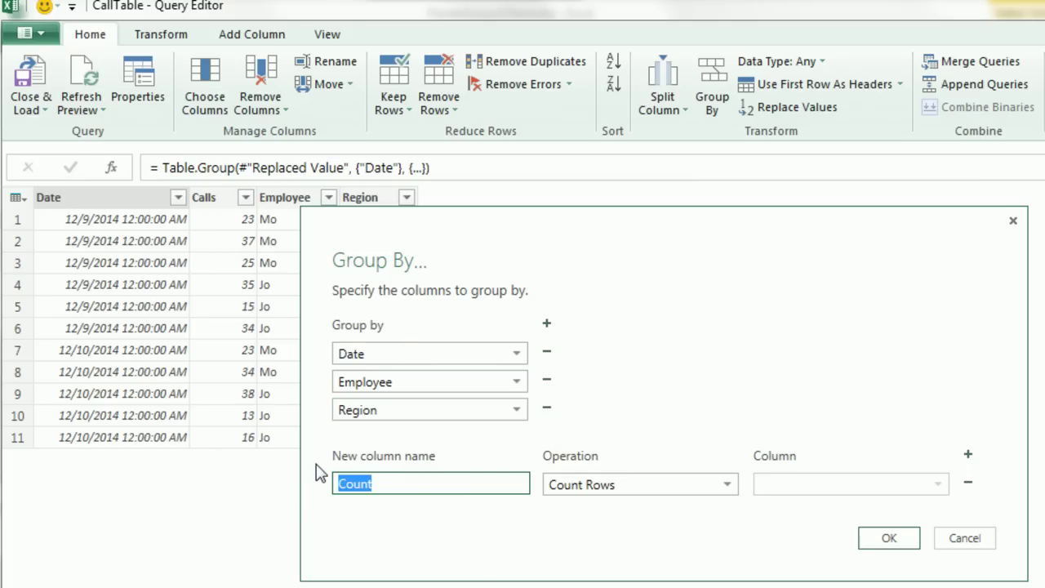
pyautogui.write('CallTotal')
pyautogui.press('Tab')
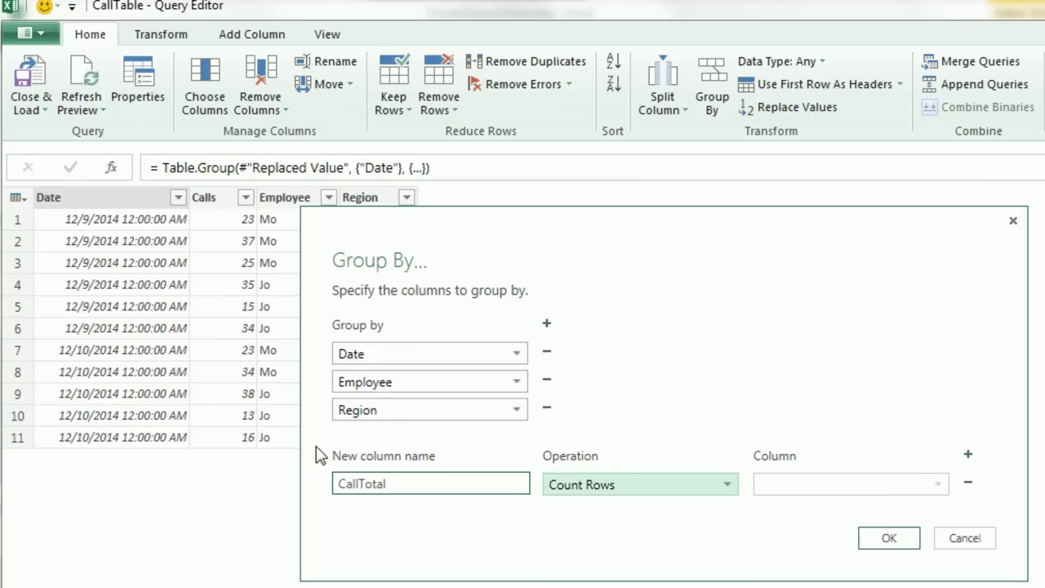
pyautogui.click(728, 486)
pyautogui.click(653, 507)
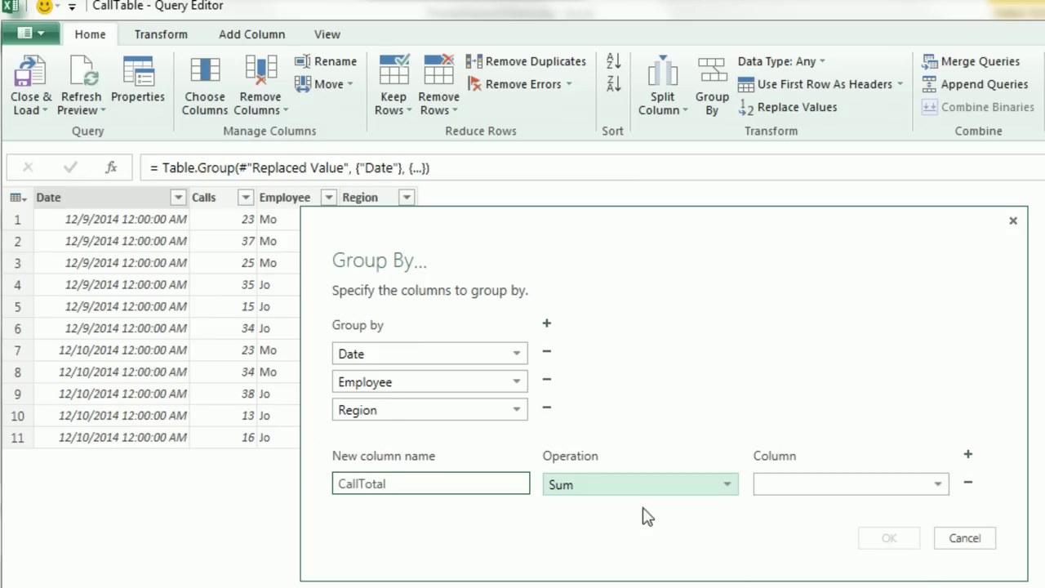
pyautogui.click(937, 487)
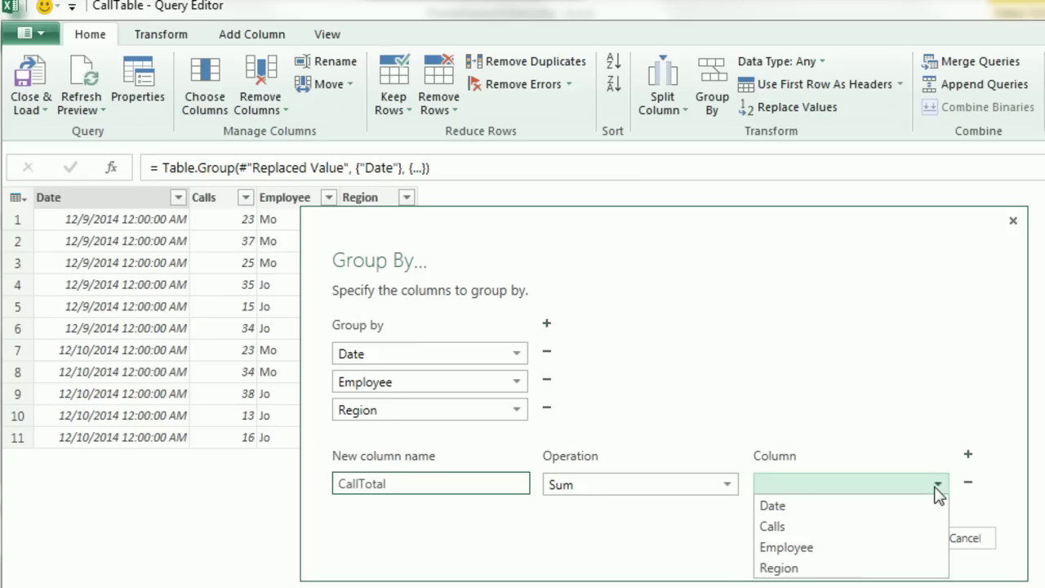
pyautogui.click(788, 526)
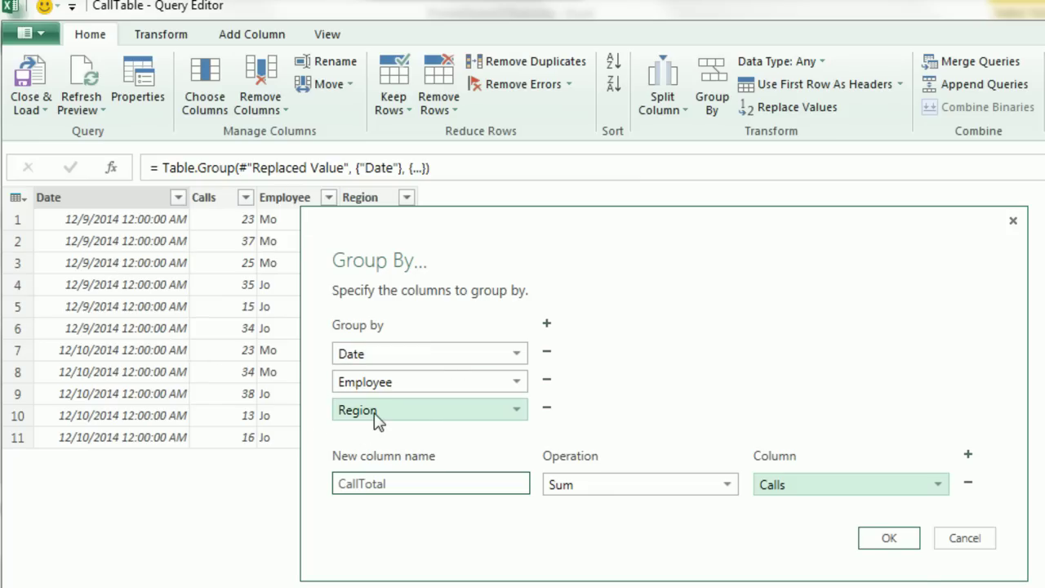
pyautogui.click(890, 539)
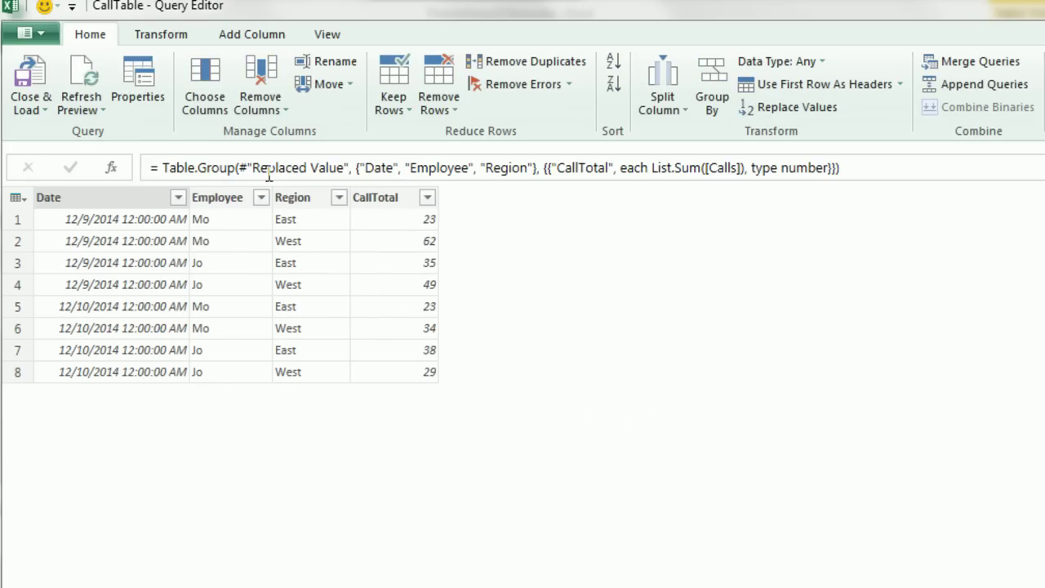
# Set the Date column's data type to Date and narrow the column to fit its values
pyautogui.click(137, 202)
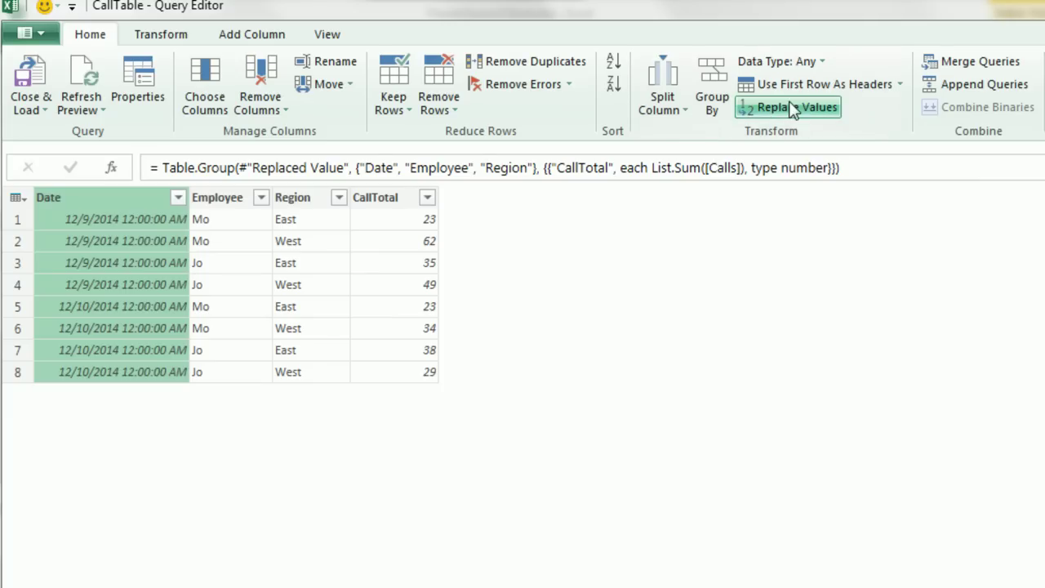
pyautogui.click(822, 62)
pyautogui.click(805, 196)
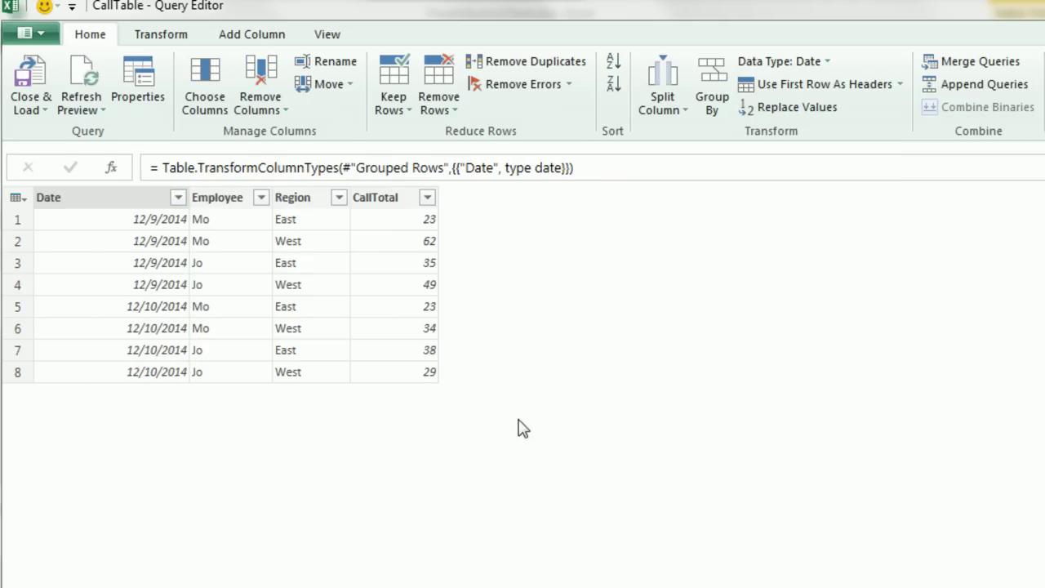
pyautogui.moveTo(188, 200); pyautogui.dragTo(123, 198)
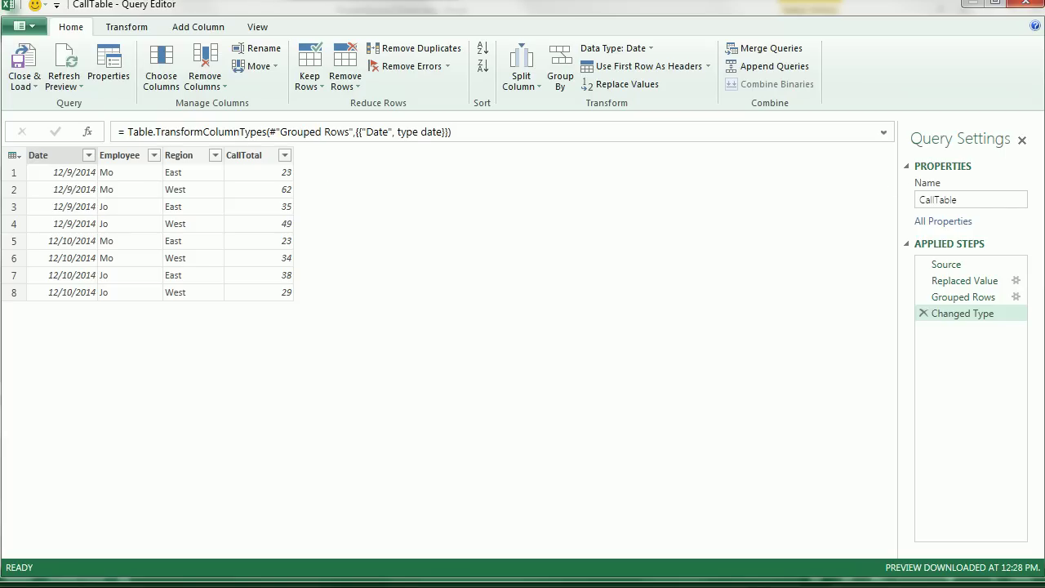
# Rename the query as FinalTable
pyautogui.click(982, 203)
pyautogui.moveTo(982, 202); pyautogui.dragTo(857, 205)
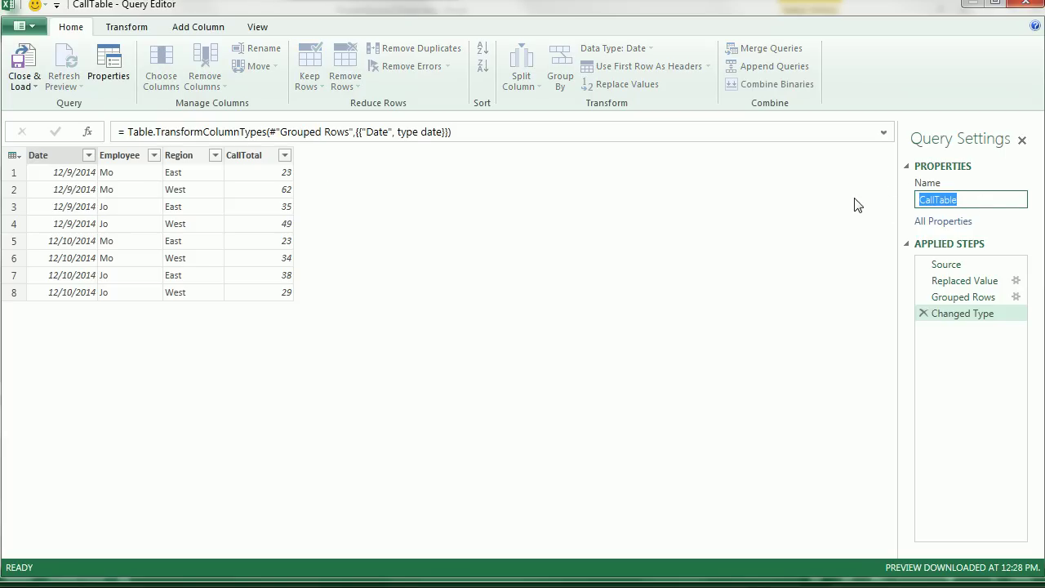
pyautogui.write('Fin')
pyautogui.press('Return')
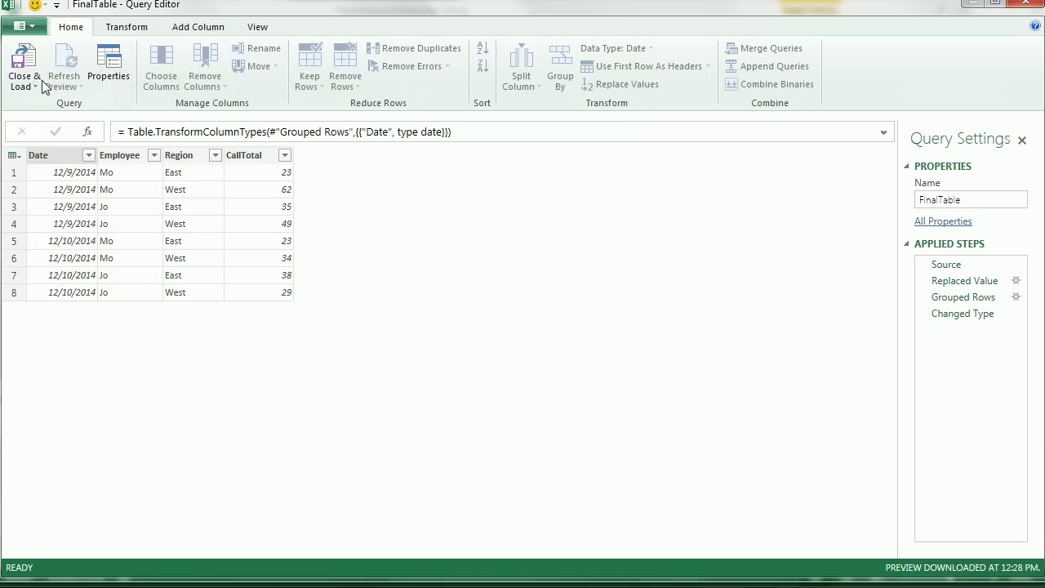
# Close the query and load it as a table on the existing worksheet, starting at cell H11
pyautogui.click(39, 85)
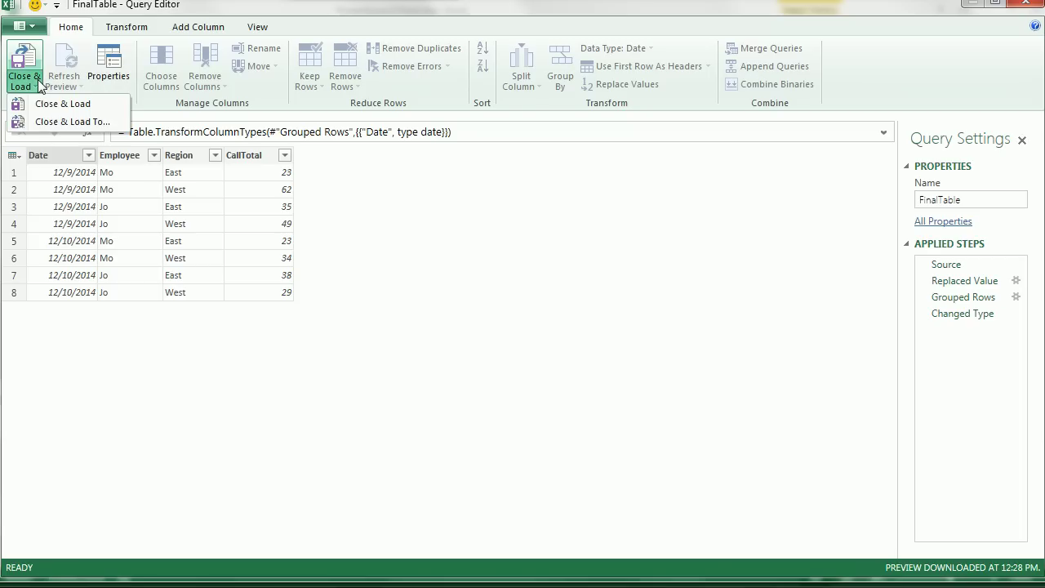
pyautogui.click(70, 122)
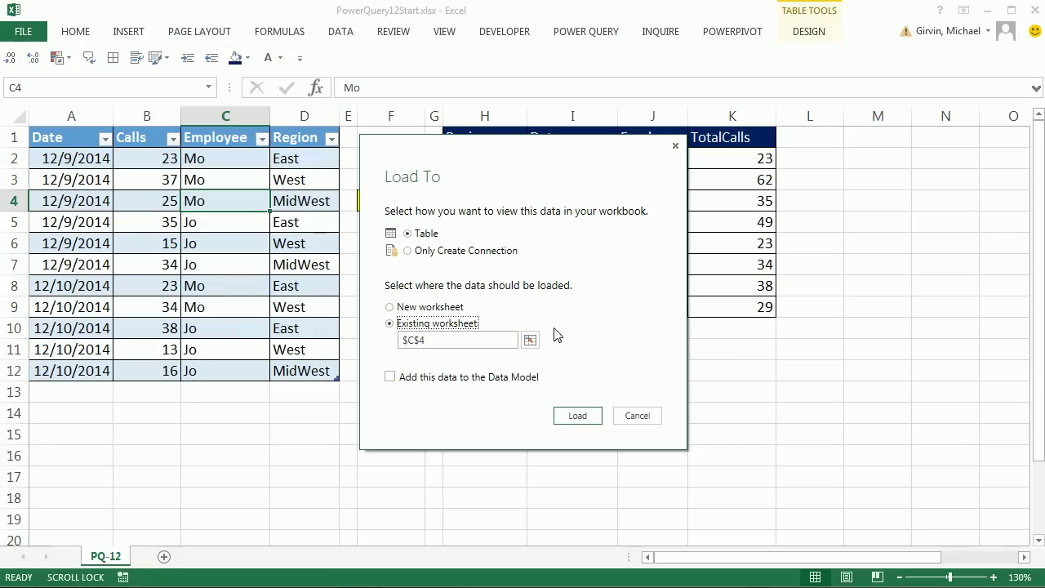
pyautogui.click(530, 339)
pyautogui.click(476, 349)
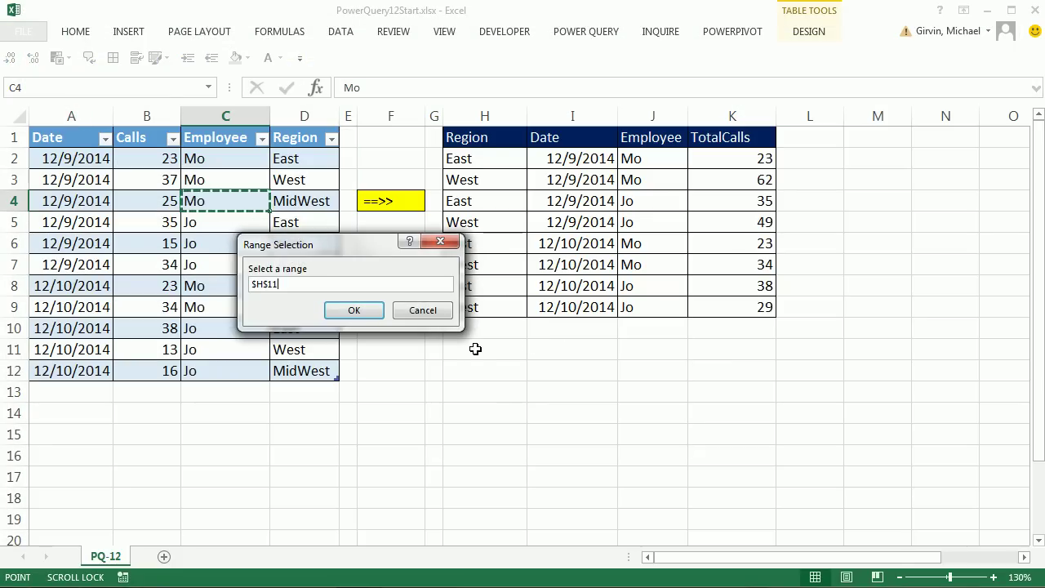
pyautogui.click(343, 311)
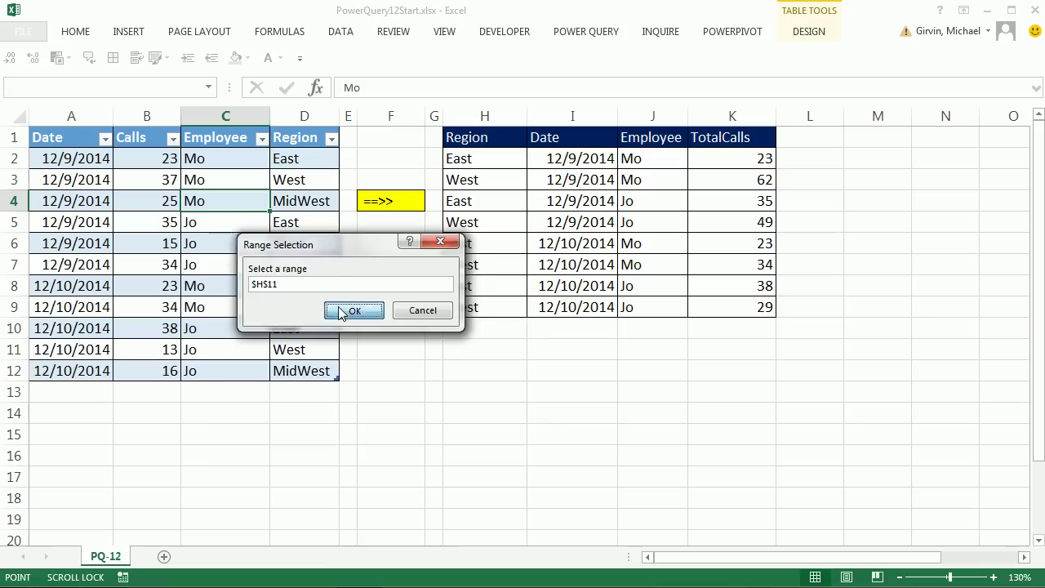
pyautogui.click(585, 420)
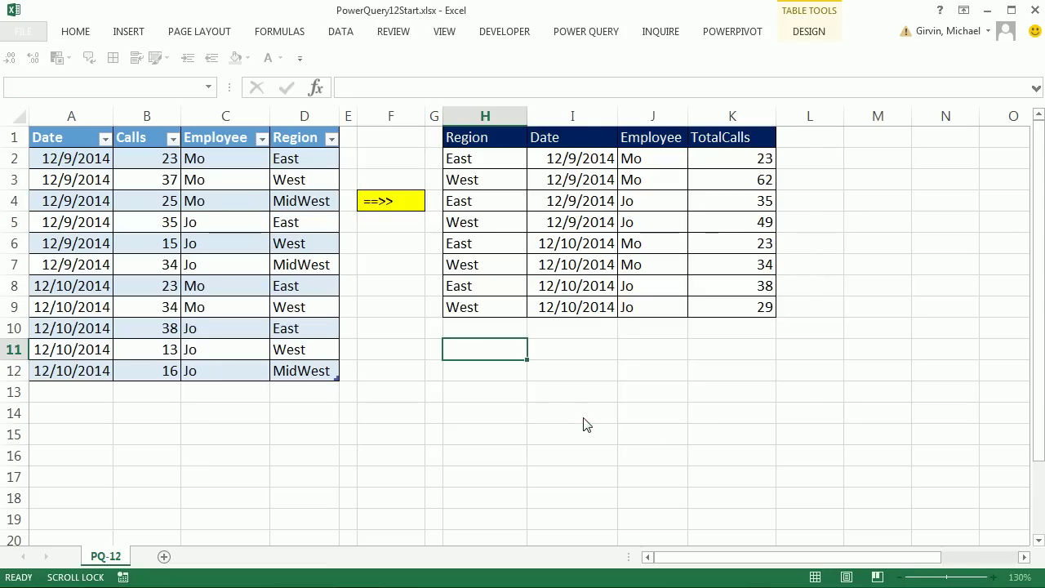
pyautogui.scroll(-1, 658, 422)
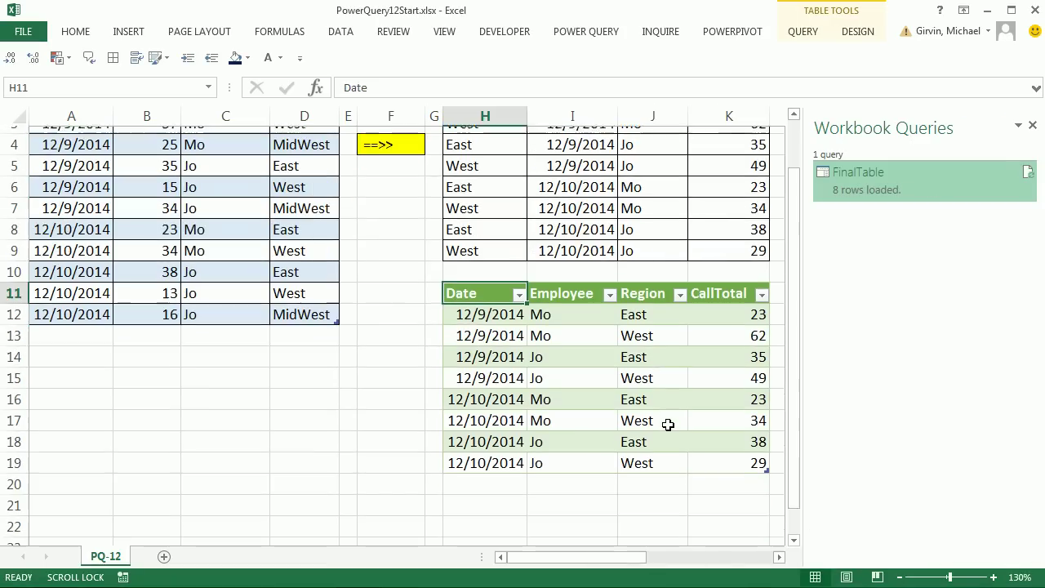
pyautogui.scroll(1, 669, 422)
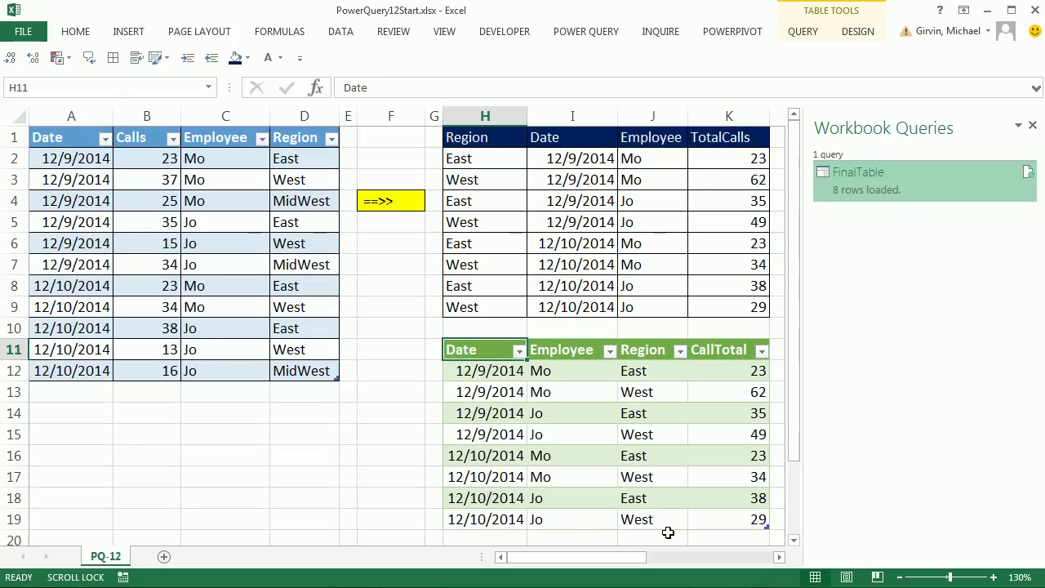
# Copy the additional call records in P1:S14 and paste them directly below the source table, starting at A13
pyautogui.moveTo(631, 563); pyautogui.dragTo(780, 538)
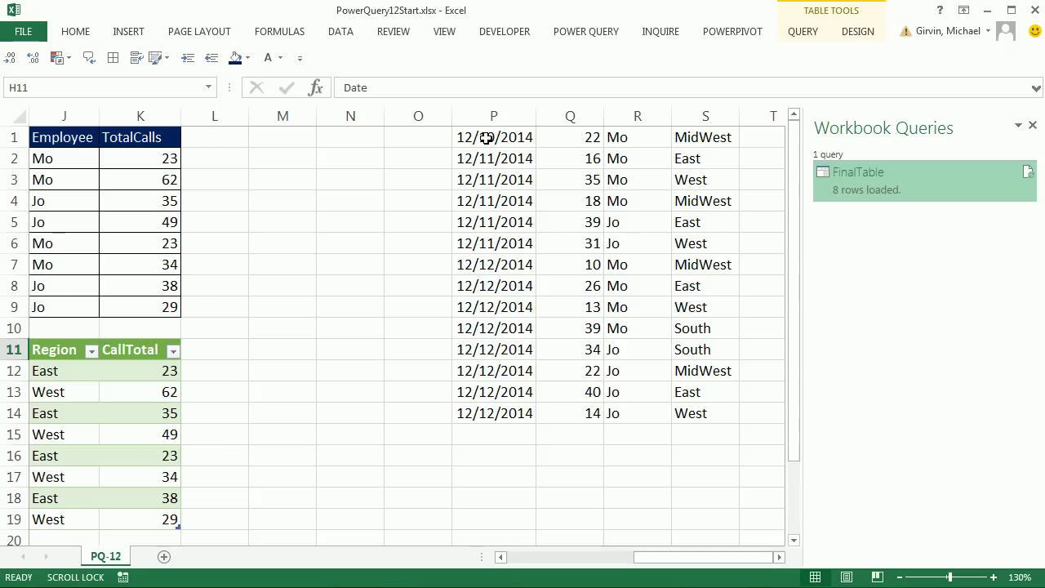
pyautogui.moveTo(486, 138); pyautogui.dragTo(700, 414)
pyautogui.hotkey('ctrl', 's')
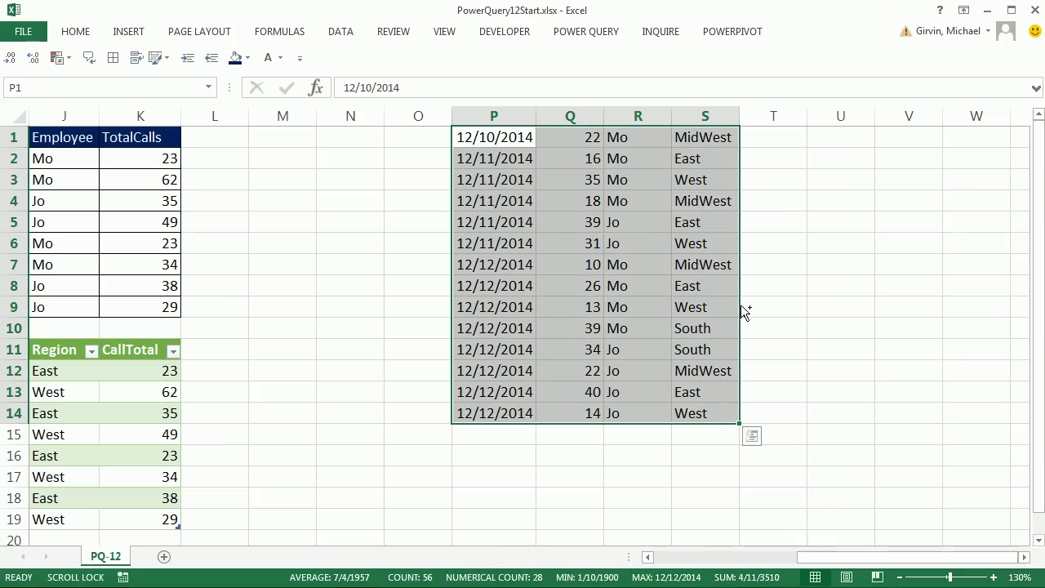
pyautogui.hotkey('ctrl', 'c')
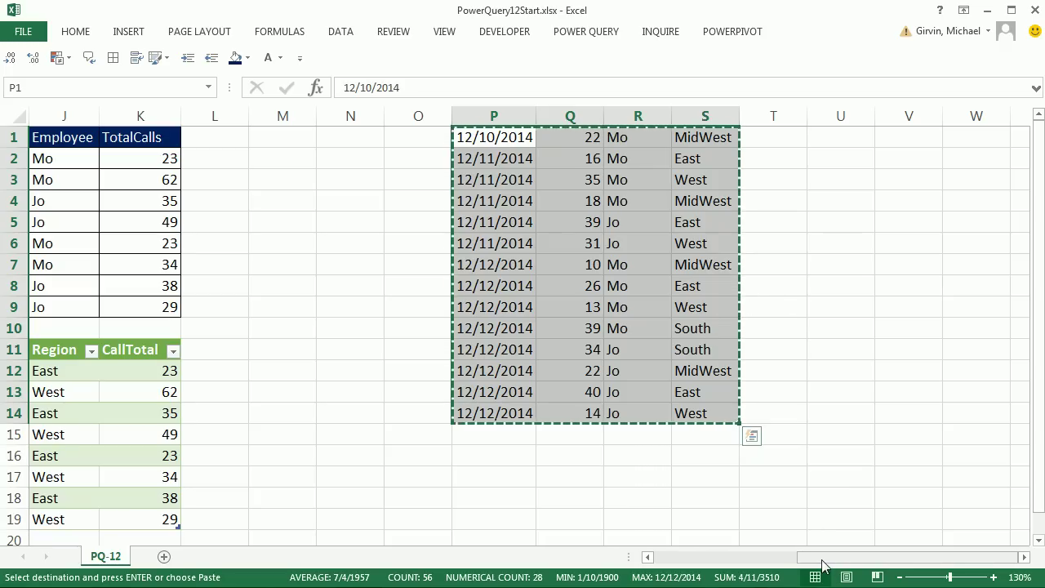
pyautogui.moveTo(822, 565); pyautogui.dragTo(669, 563)
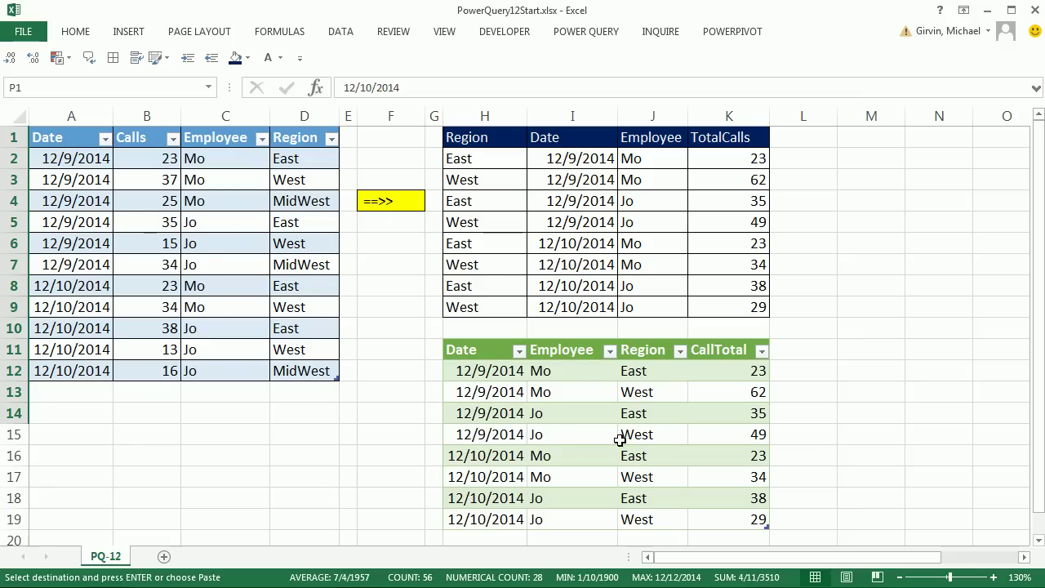
pyautogui.click(59, 395)
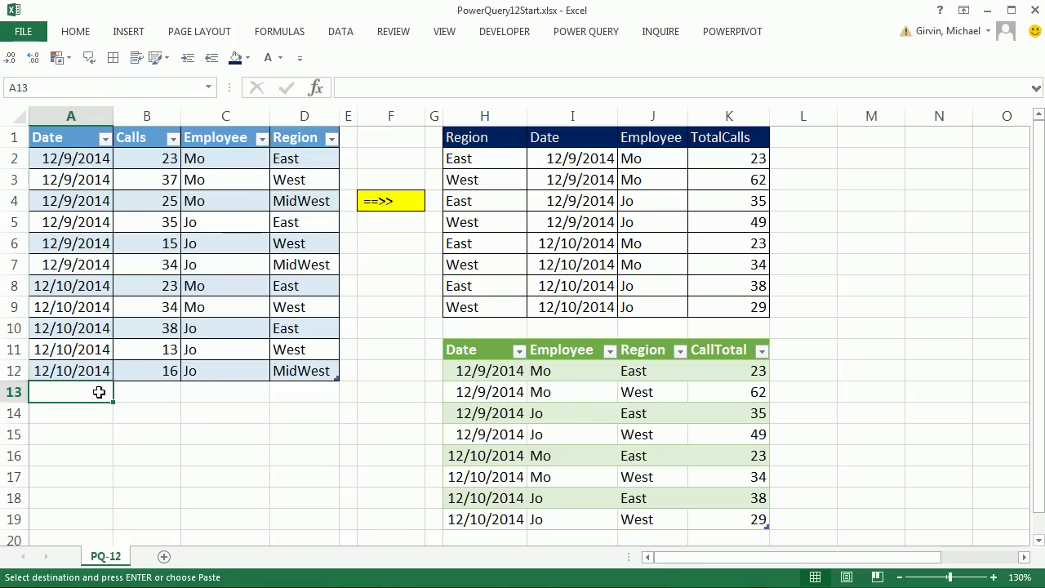
pyautogui.hotkey('ctrl', 'v')
# Refresh the green FinalTable output so that it includes the added source records
pyautogui.scroll(-3, 297, 540)
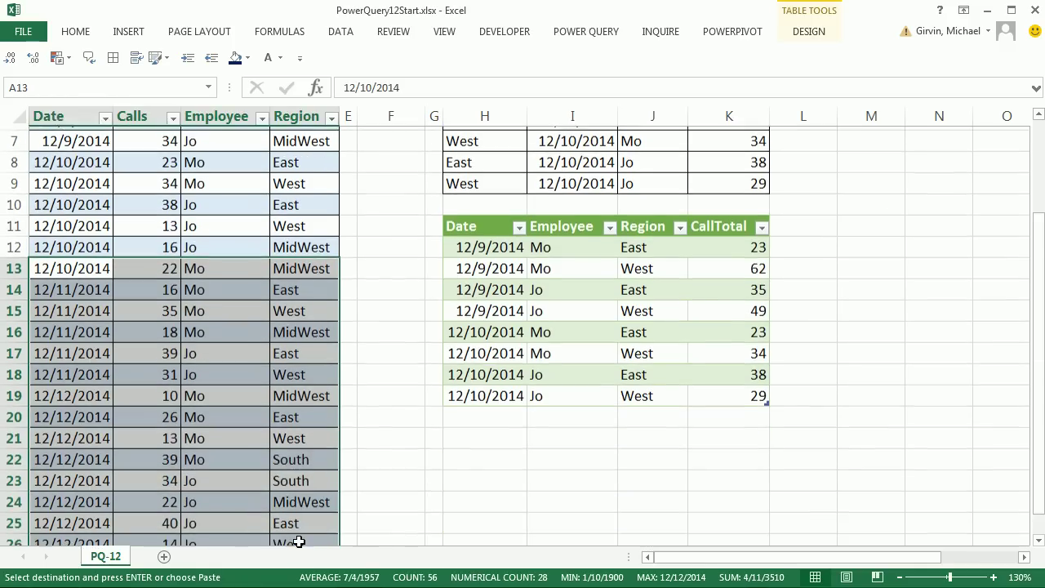
pyautogui.scroll(2, 351, 475)
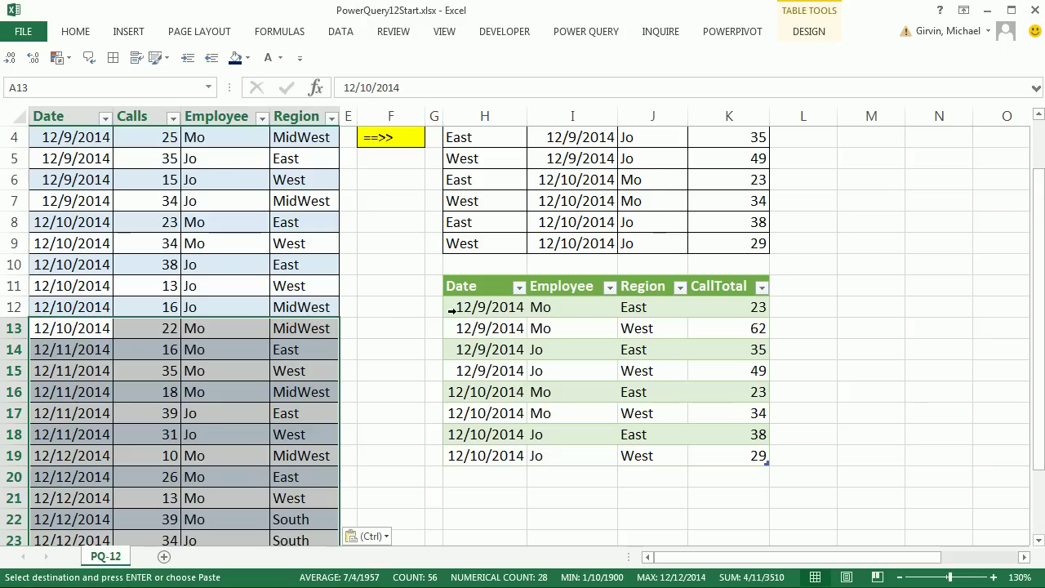
pyautogui.rightClick(485, 304)
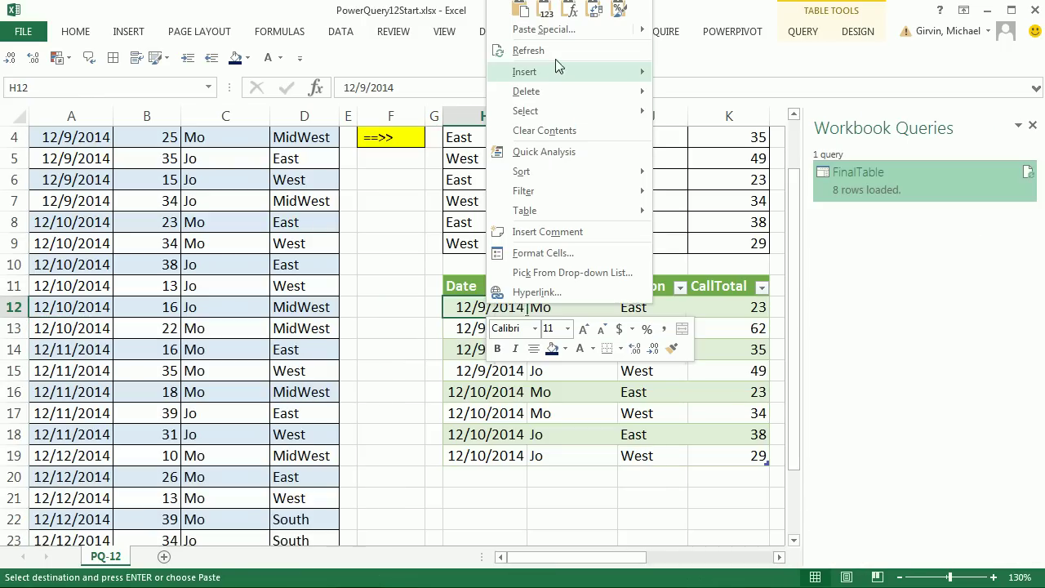
pyautogui.click(528, 50)
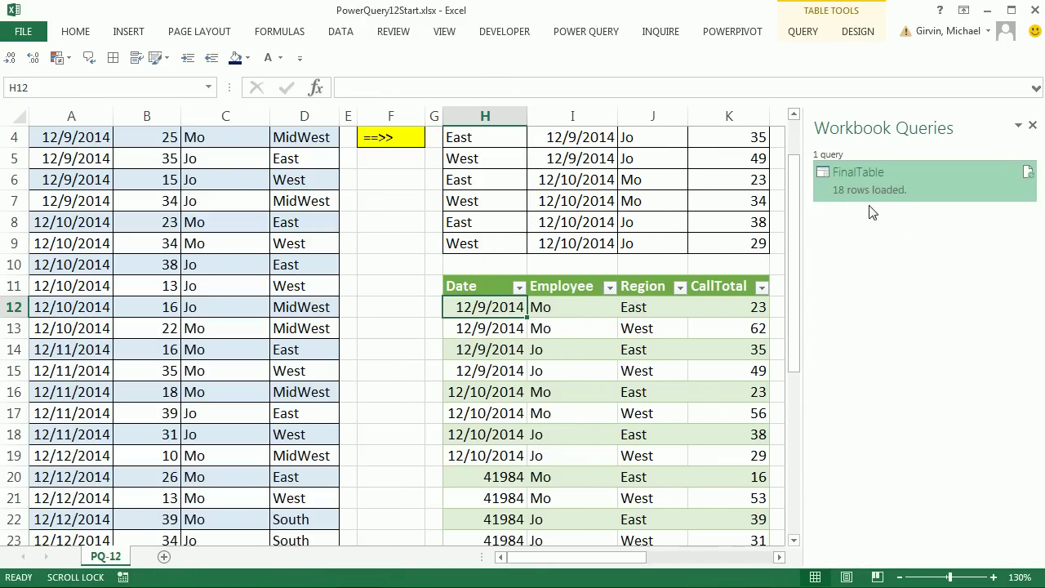
# Apply the Date number format to the serial numbers in H20:H29 of the output table's Date column
pyautogui.click(779, 557)
pyautogui.click(779, 557)
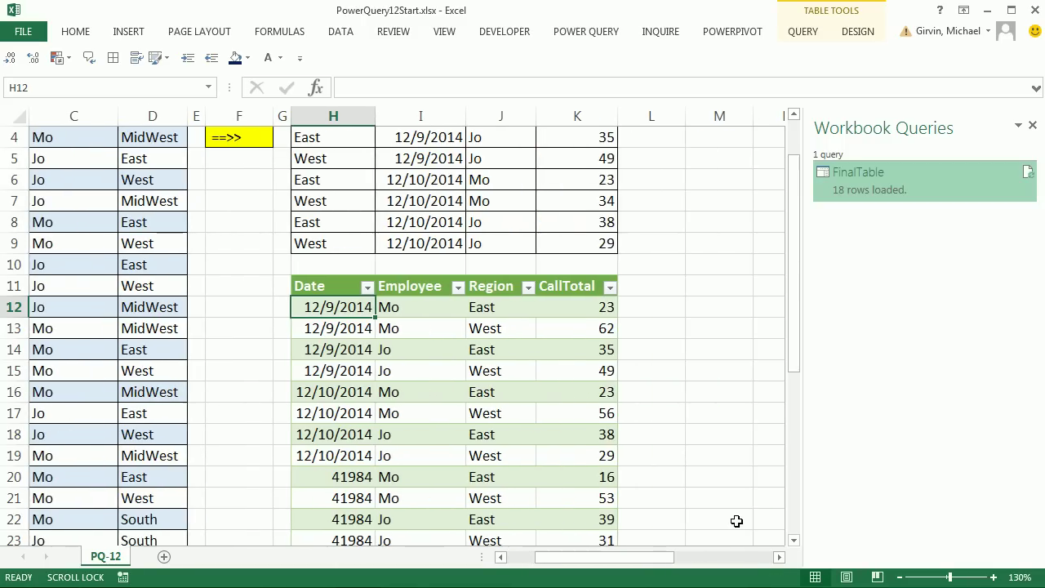
pyautogui.scroll(-3, 738, 522)
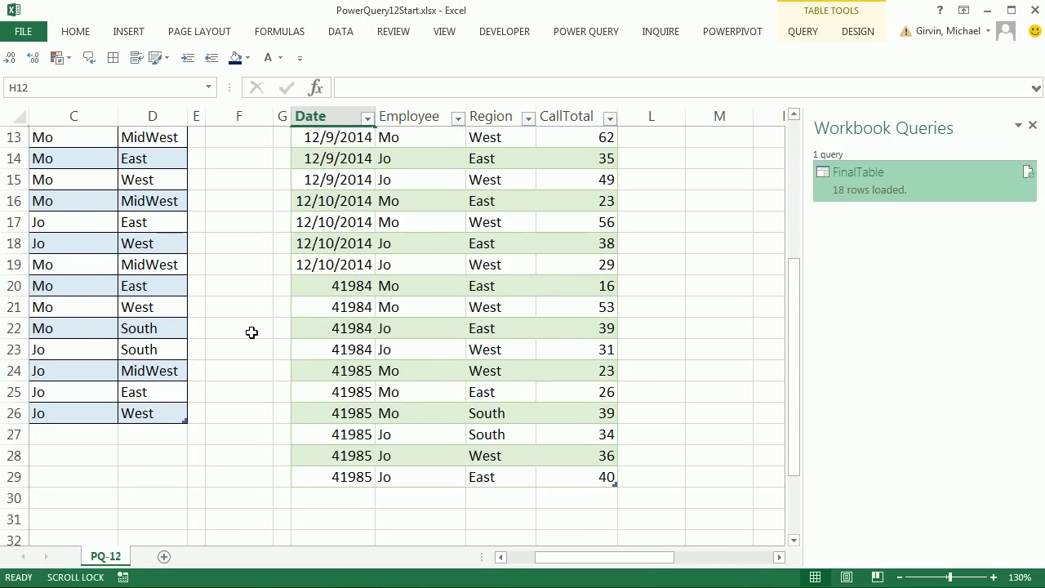
pyautogui.moveTo(340, 286); pyautogui.dragTo(339, 471)
pyautogui.hotkey('ctrl', '1')
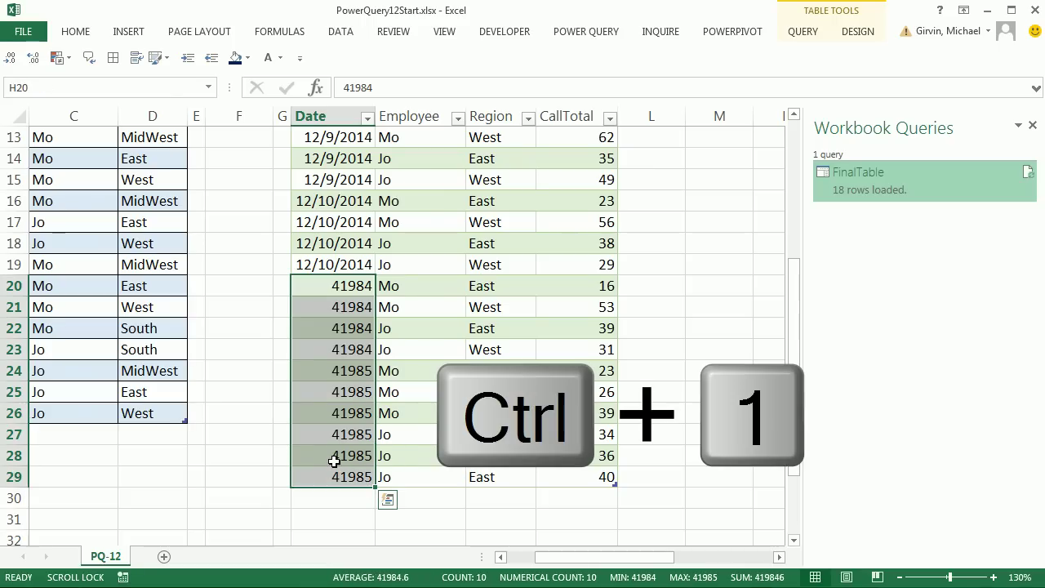
pyautogui.press('Tab')
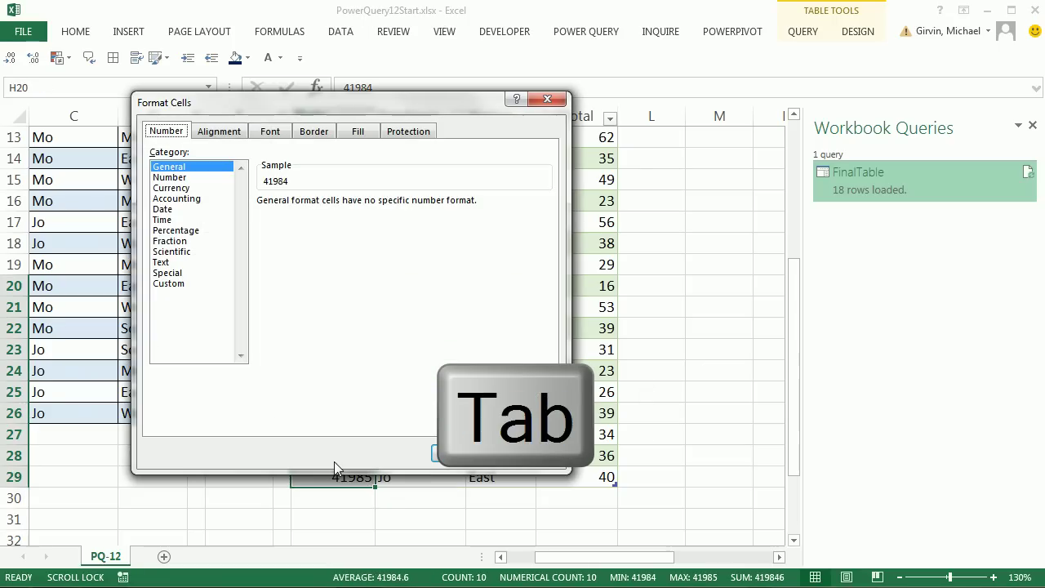
pyautogui.press('Down')
pyautogui.press('Down')
pyautogui.press('Down')
pyautogui.press('Down')
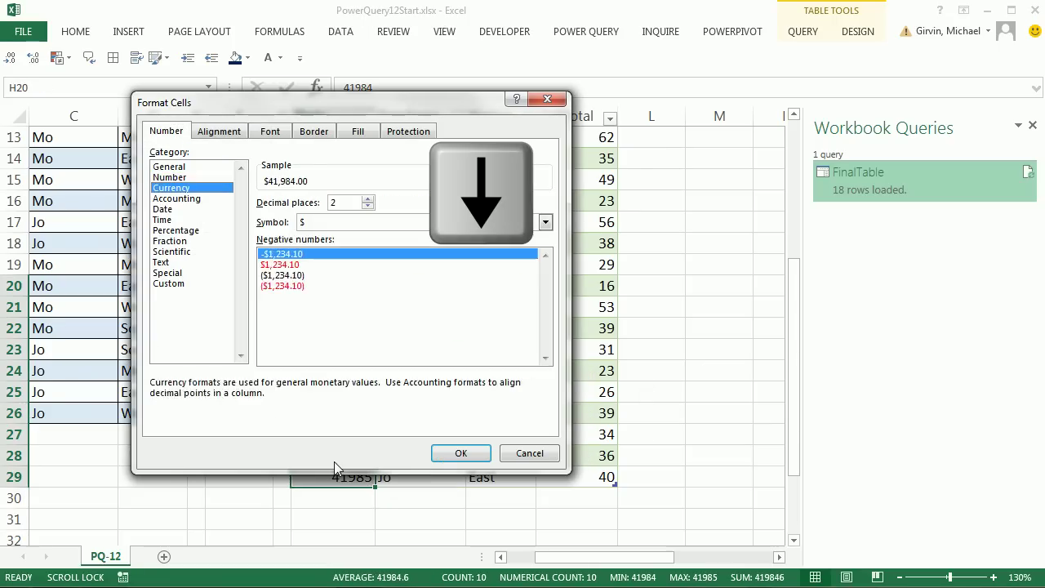
pyautogui.press('Return')
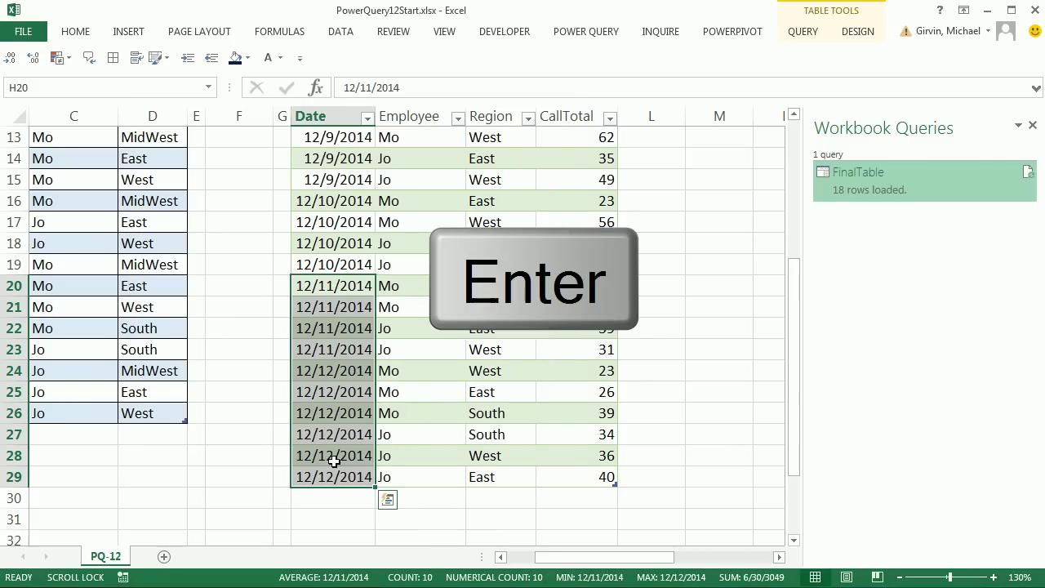
pyautogui.click(562, 352)
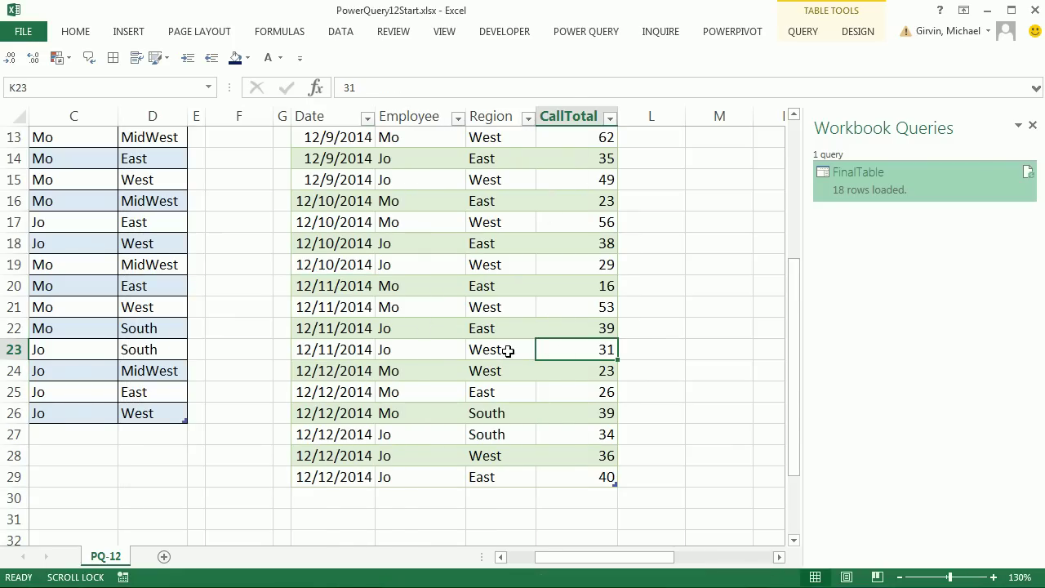
# Compare the original source records in A2:D12 with the added records in P1:S14
pyautogui.scroll(1, 506, 355)
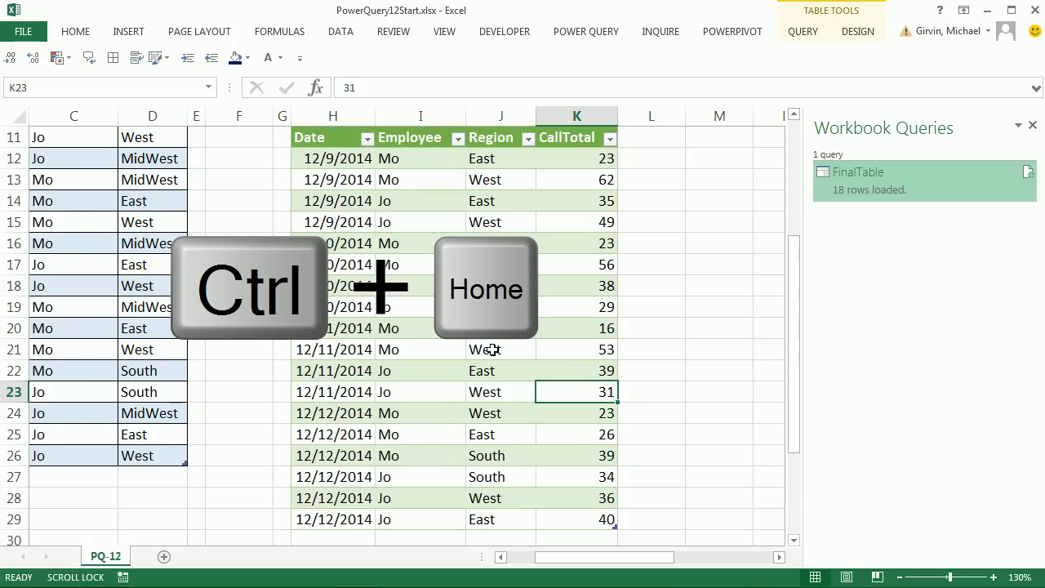
pyautogui.hotkey('ctrl', 'Home')
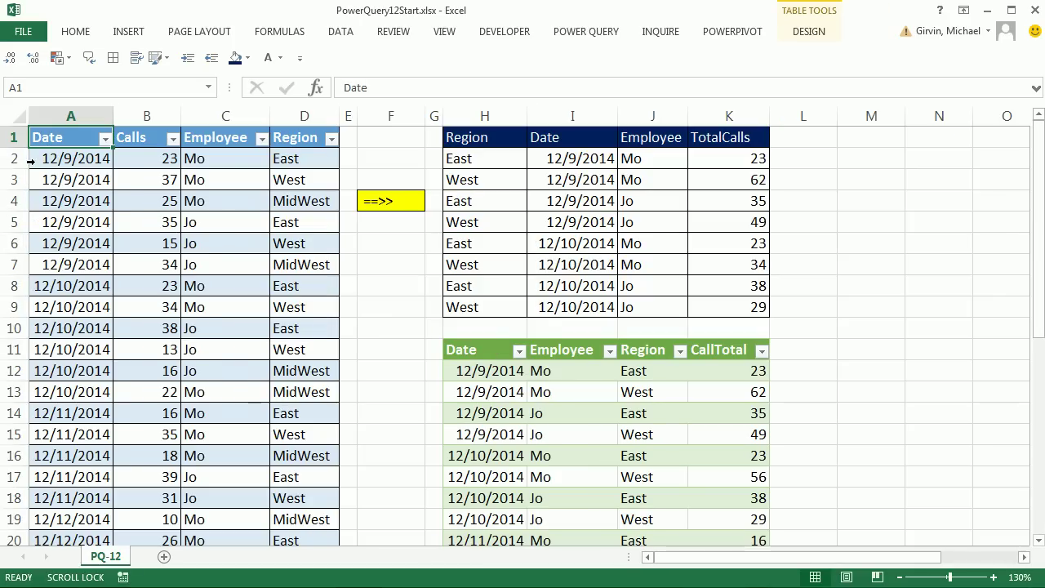
pyautogui.click(36, 160)
pyautogui.moveTo(50, 161); pyautogui.dragTo(296, 370)
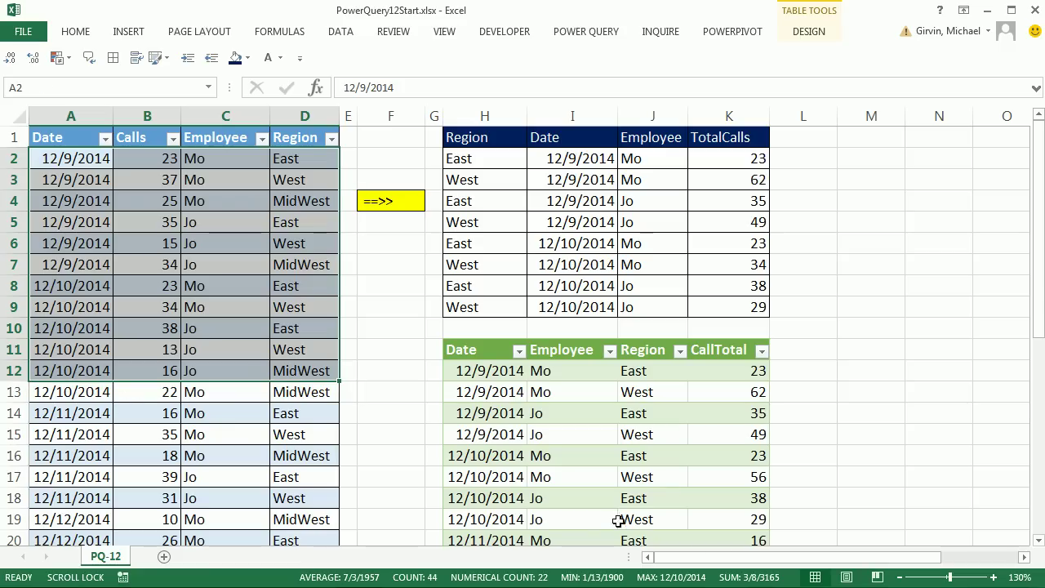
pyautogui.moveTo(708, 557); pyautogui.dragTo(904, 556)
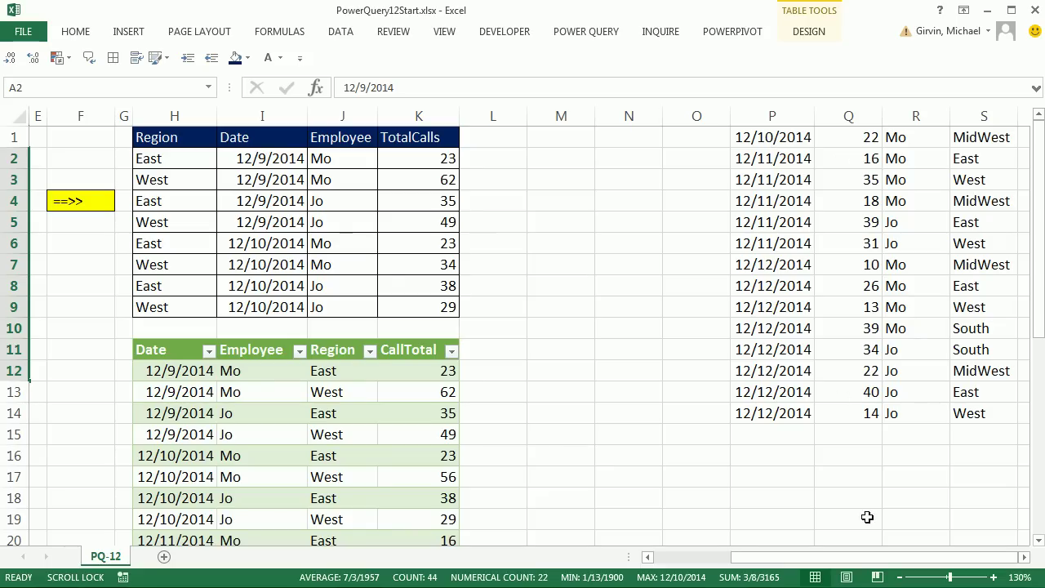
pyautogui.moveTo(867, 557); pyautogui.dragTo(789, 557)
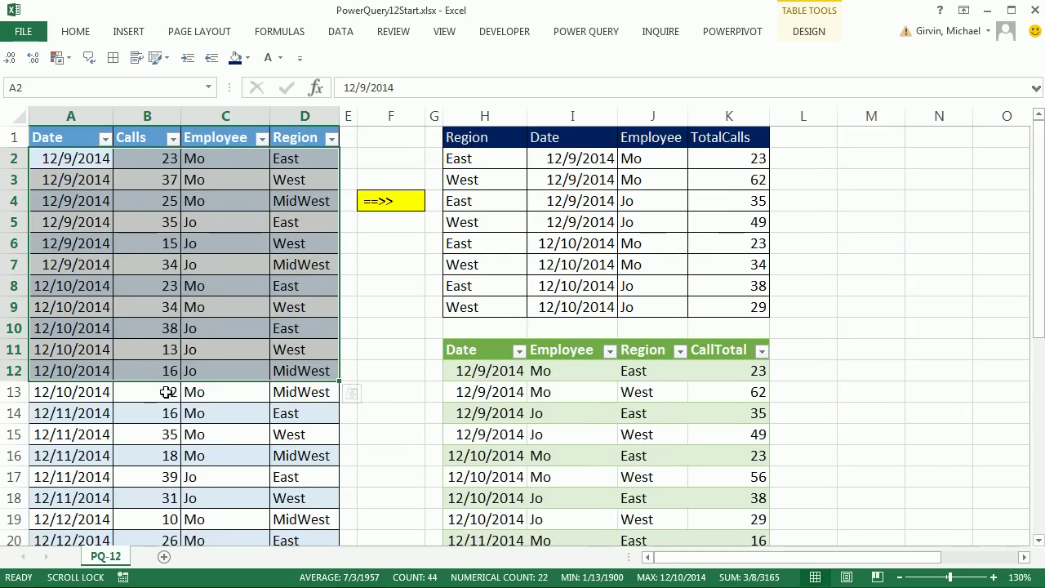
# Check the 12/10/2014 MidWest and West calls for Mo in B13 and B9 against the matching CallTotal in K17
pyautogui.click(159, 395)
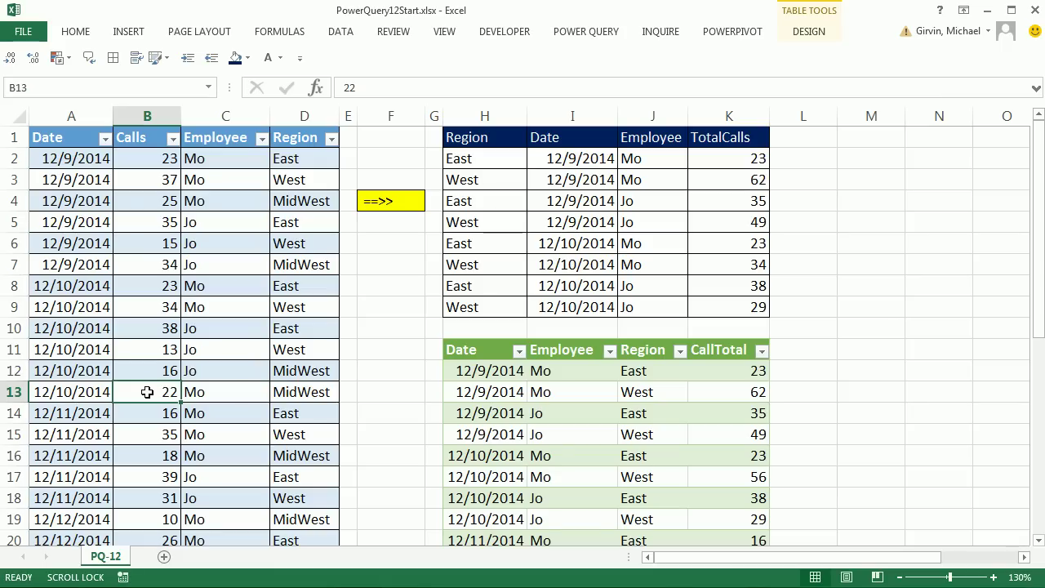
pyautogui.keyDown('ctrl'); pyautogui.click(154, 308); pyautogui.keyUp('ctrl')
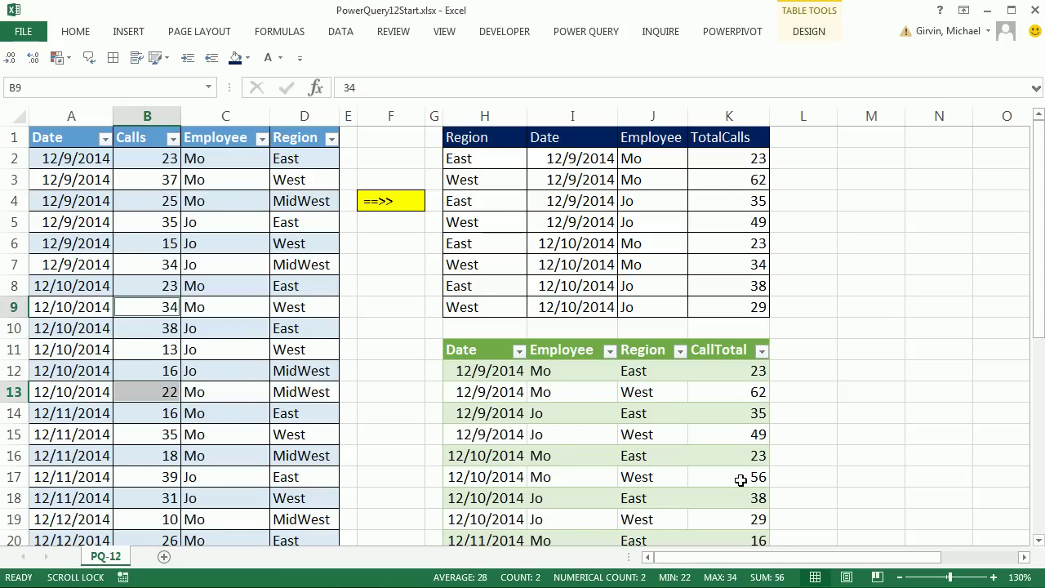
pyautogui.click(741, 480)
# Review the refreshed output table down to its last rows, including the South region, and return to its first record
pyautogui.scroll(-2, 741, 480)
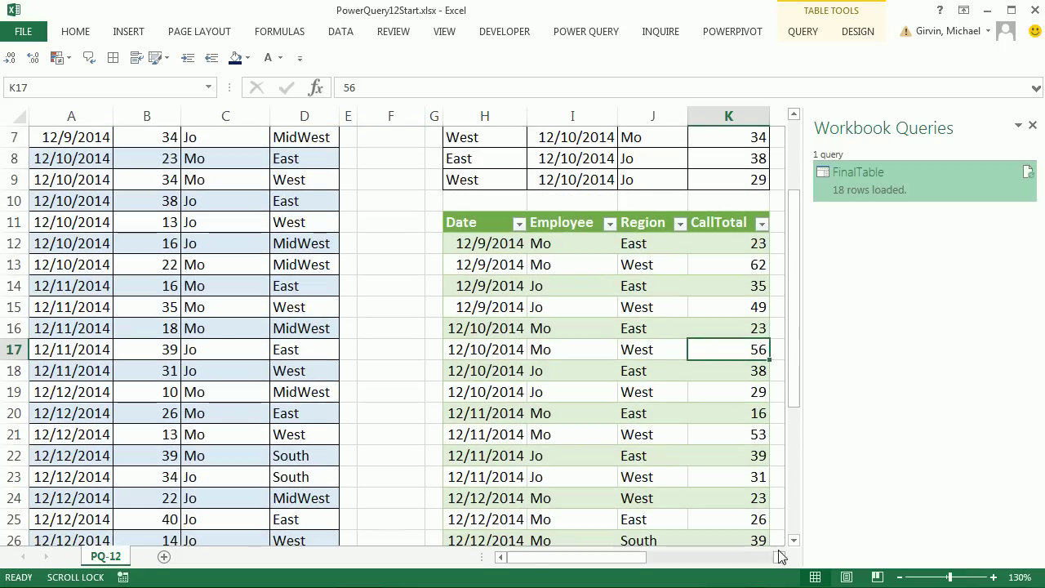
pyautogui.click(779, 556)
pyautogui.click(779, 556)
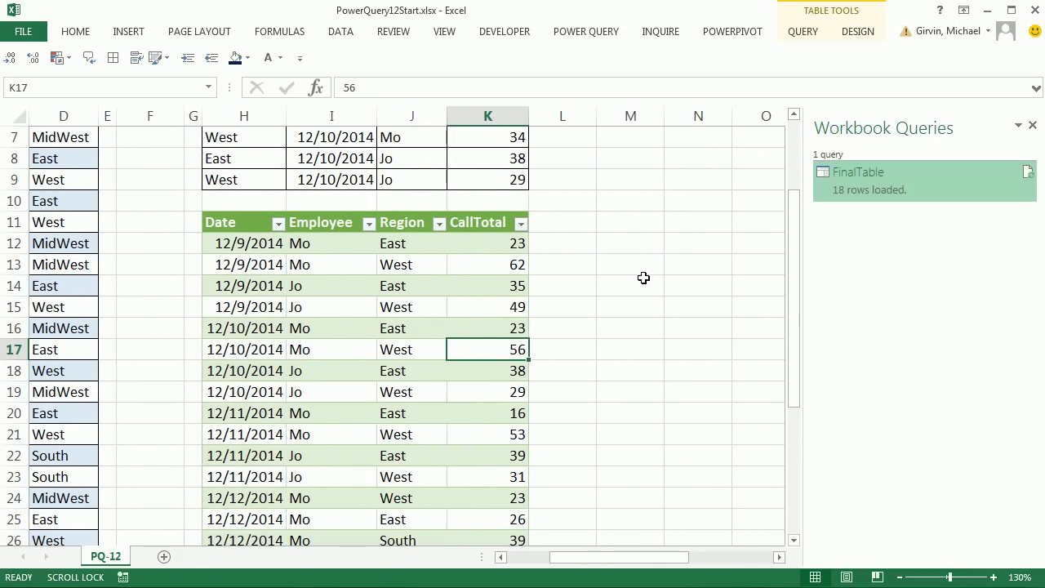
pyautogui.scroll(-3, 521, 325)
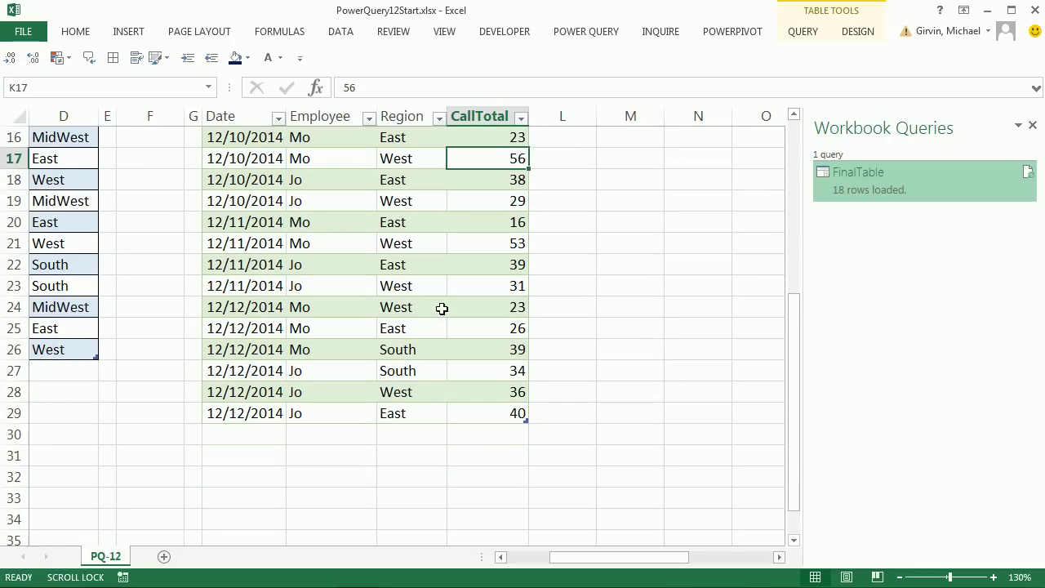
pyautogui.scroll(5, 455, 382)
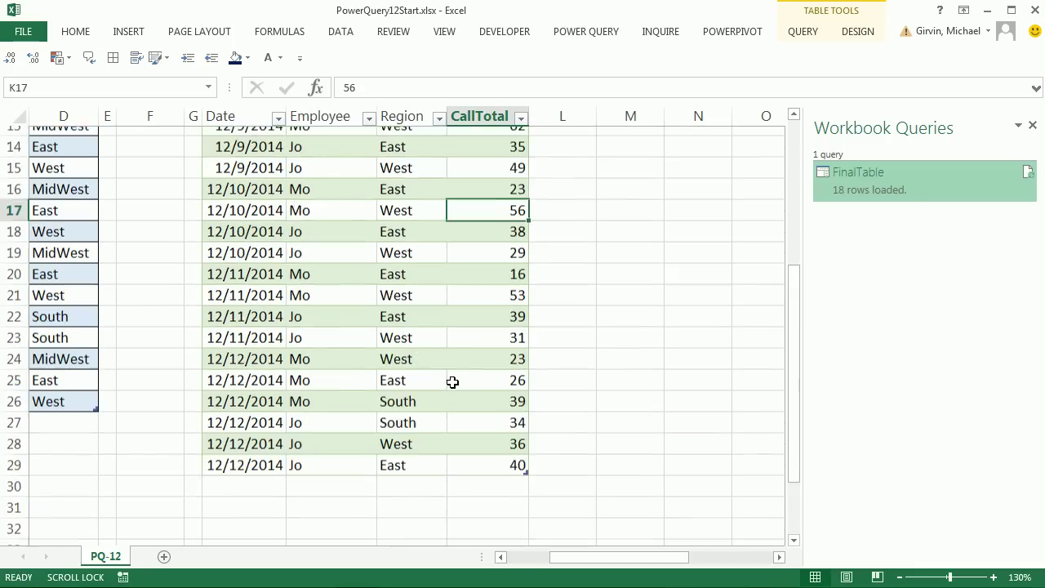
pyautogui.click(273, 373)
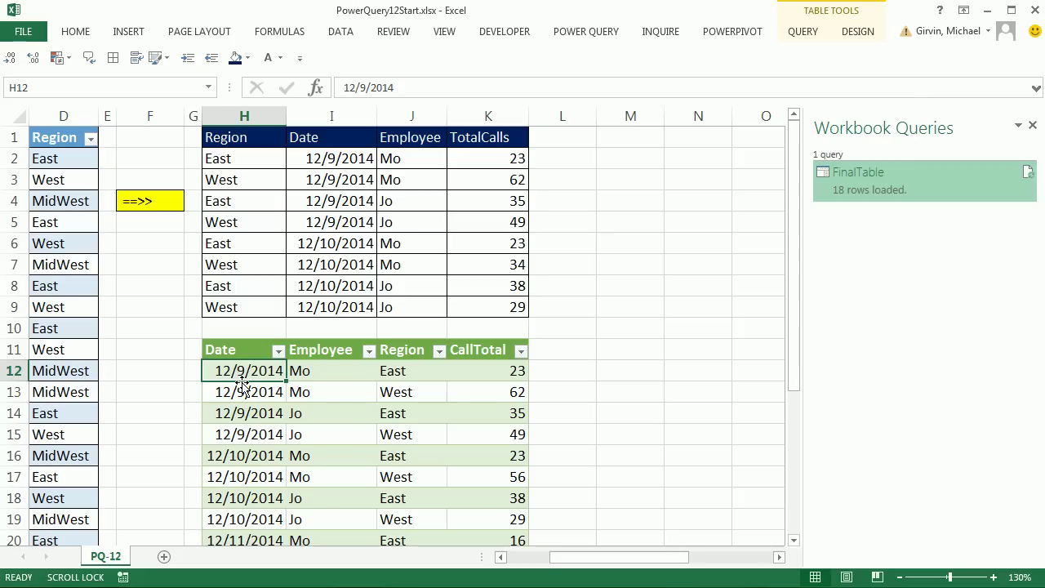
# Review the dates in H12:H29 of the green output table's Date column
pyautogui.moveTo(240, 371); pyautogui.dragTo(247, 456)
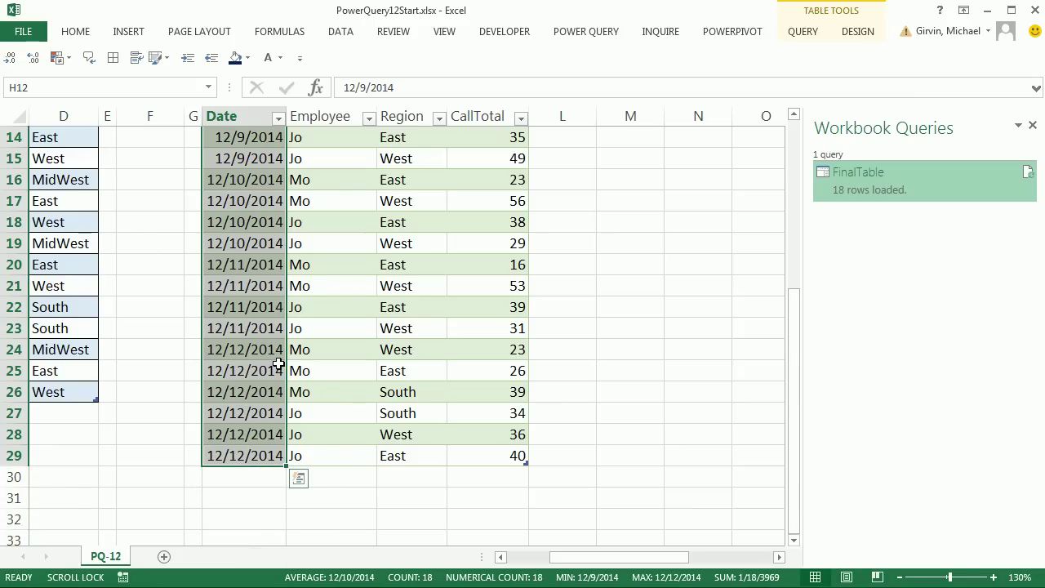
pyautogui.scroll(3, 279, 364)
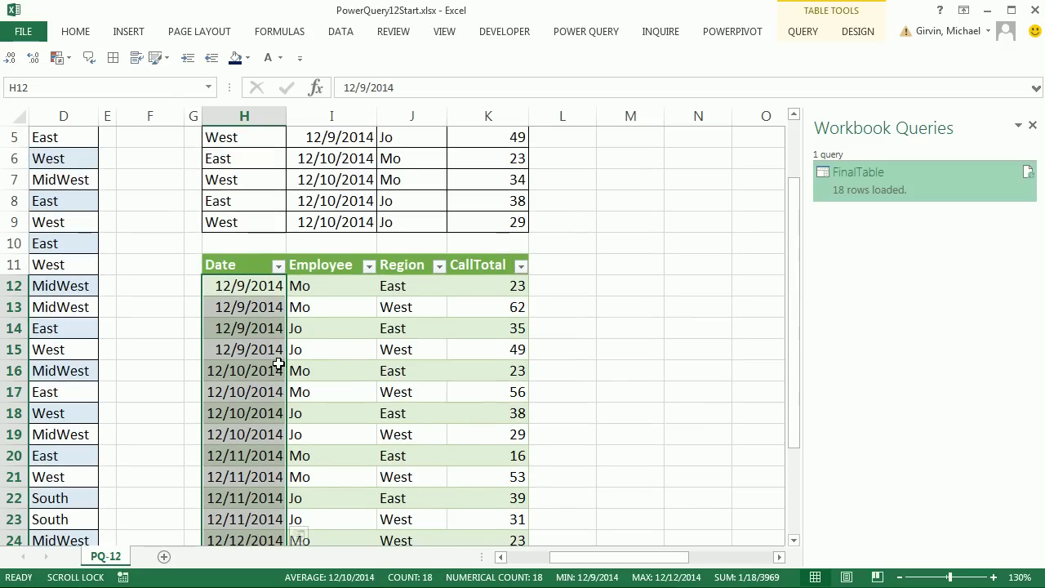
pyautogui.scroll(-1, 385, 327)
# Open the FinalTable query for editing, inspect its load command and the Date column's data type, and close the editor without changes
pyautogui.rightClick(916, 181)
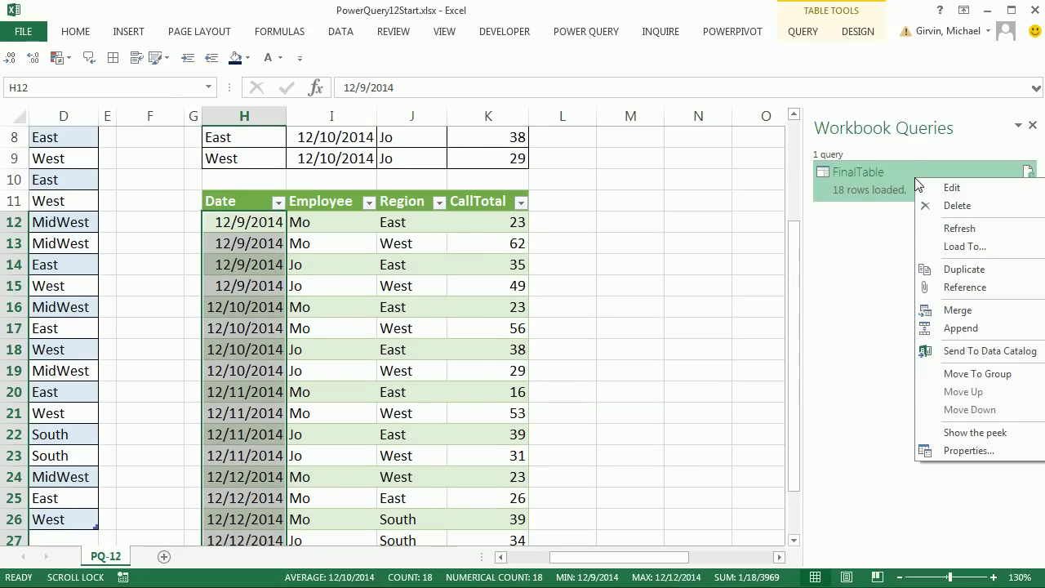
pyautogui.click(922, 187)
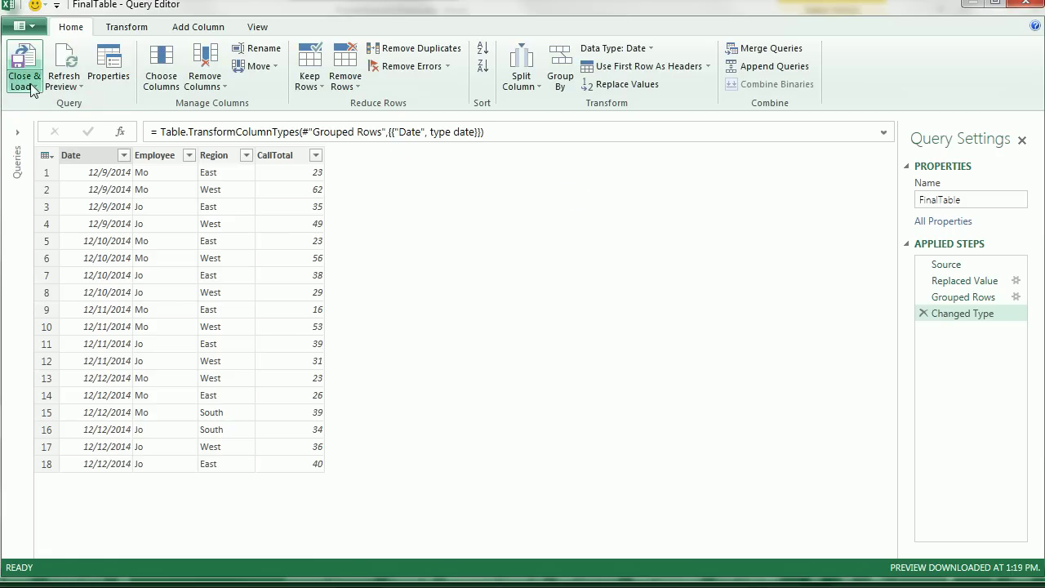
pyautogui.click(29, 88)
pyautogui.click(29, 88)
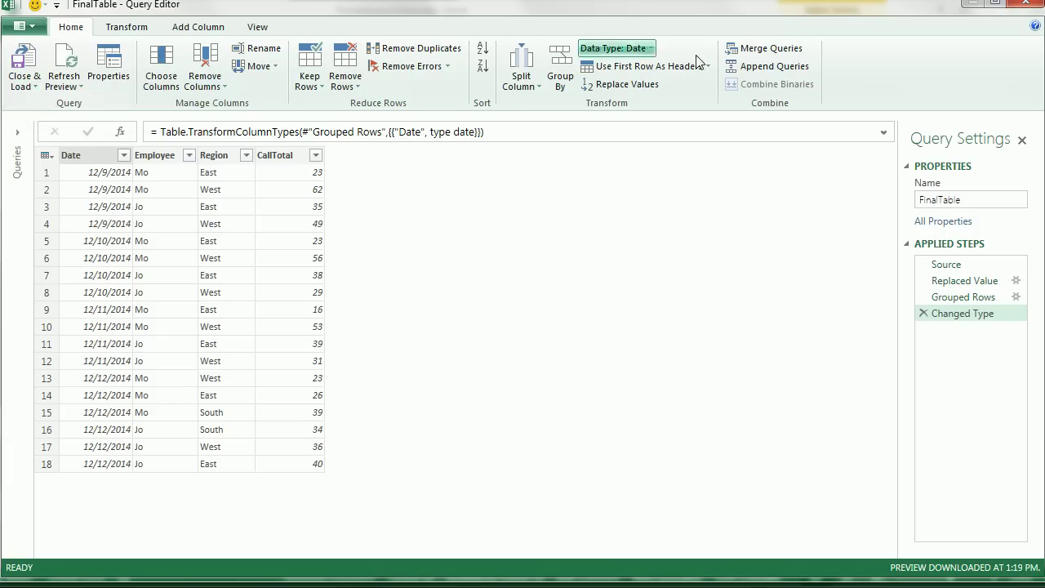
pyautogui.click(1026, 7)
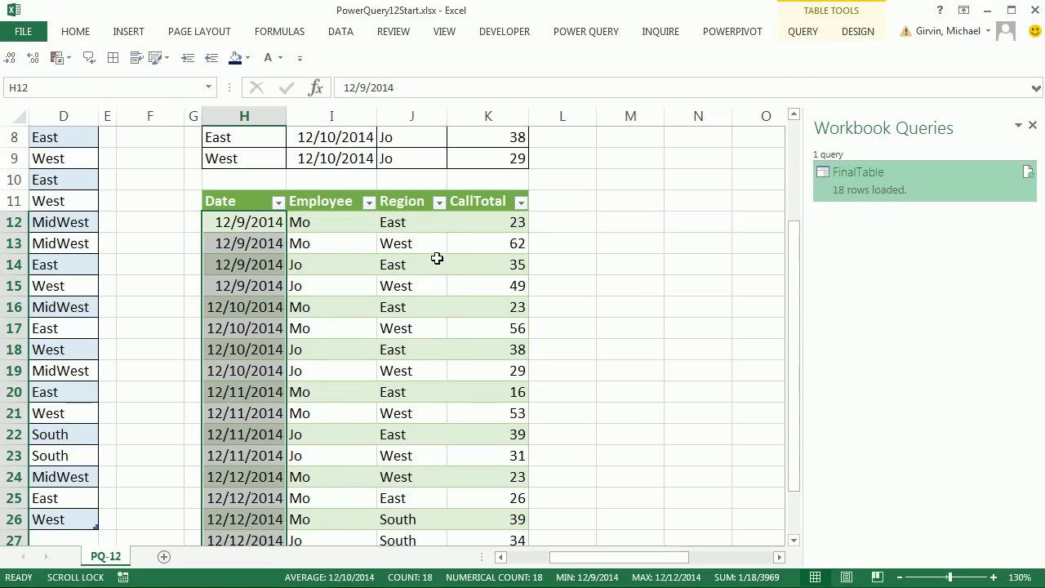
# Import the existing workbook connection Power Query - FinalTable as a table on the existing worksheet at cell M11
pyautogui.click(625, 199)
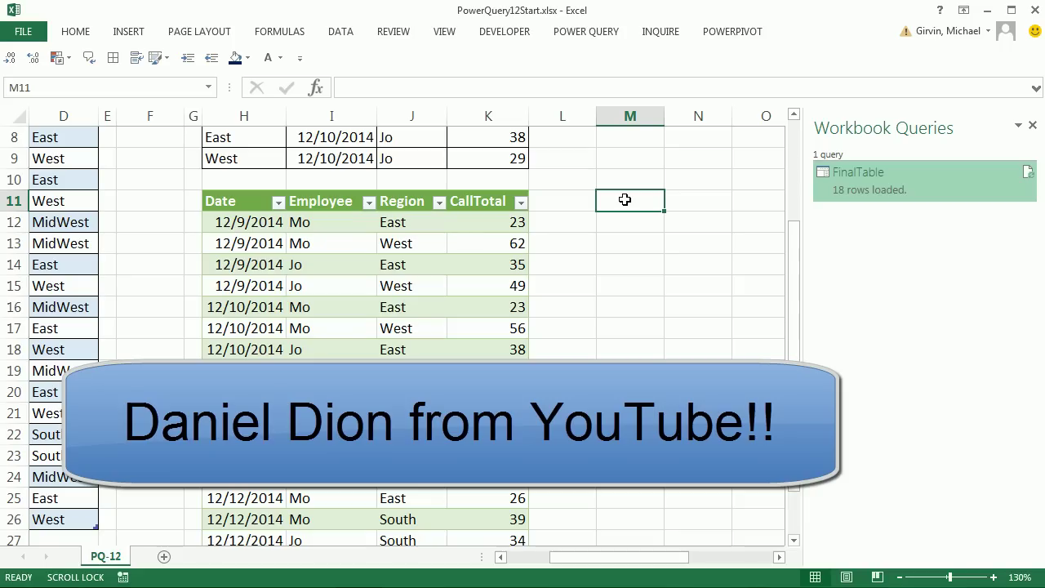
pyautogui.click(337, 35)
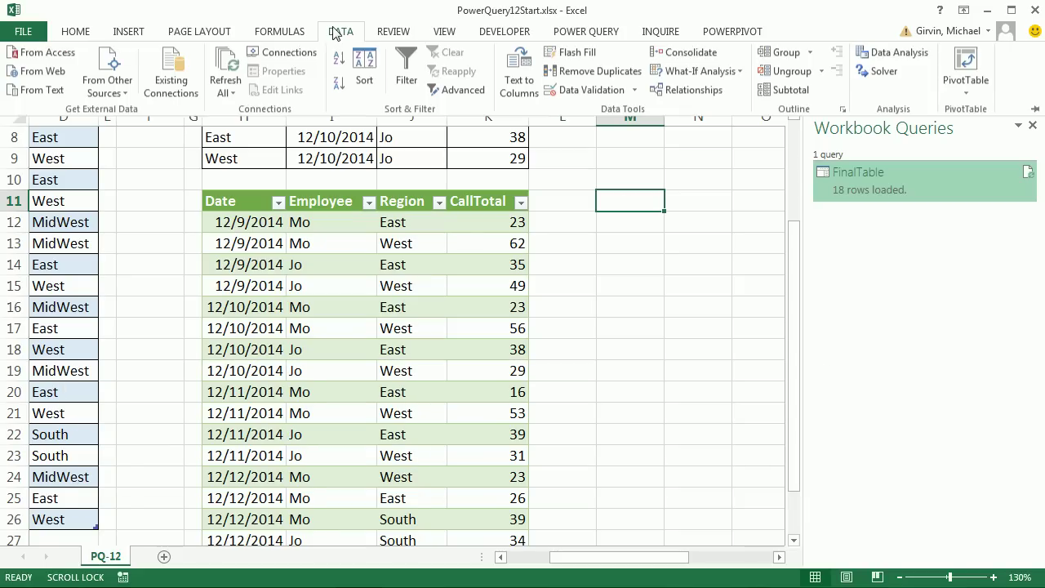
pyautogui.click(171, 86)
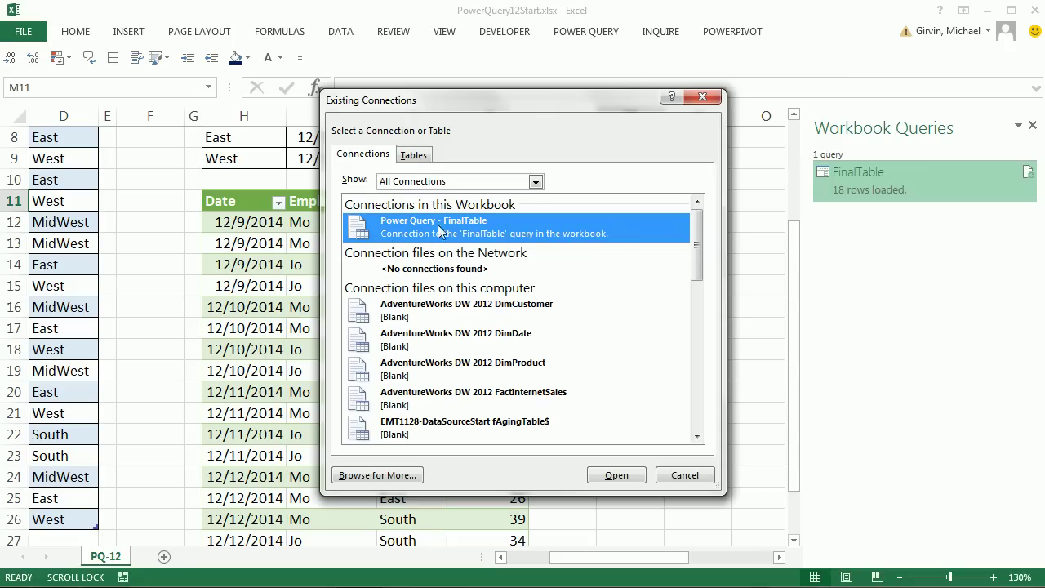
pyautogui.click(617, 477)
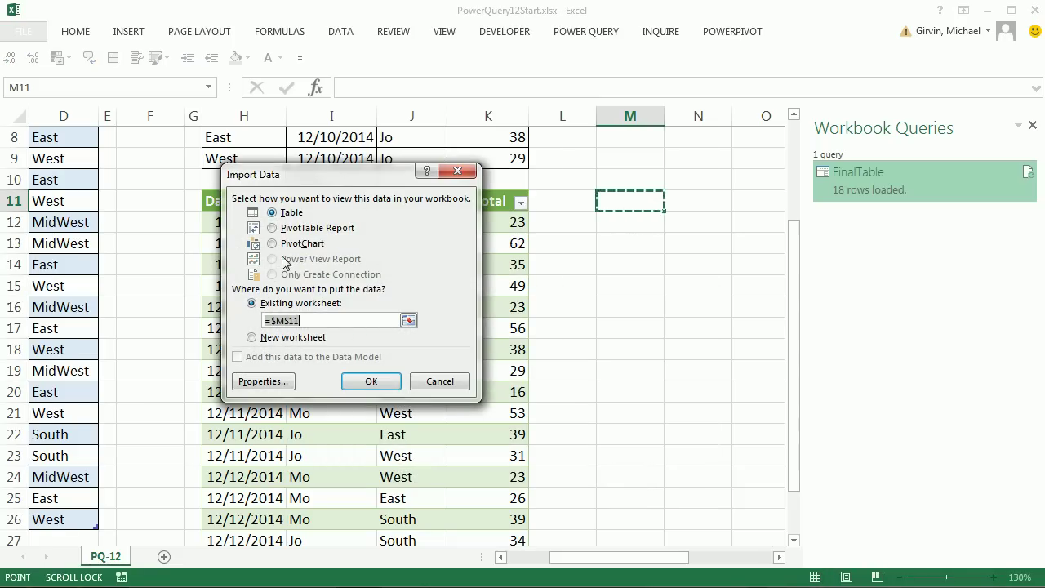
pyautogui.click(369, 382)
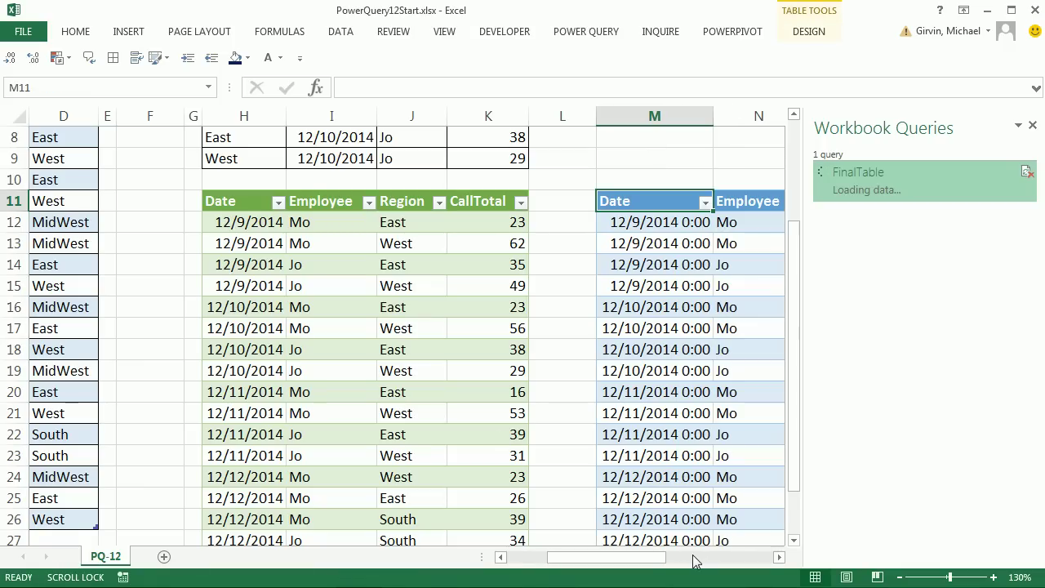
# Format the dates in M12:M29 of the imported table with the Date number format *3/14/2012
pyautogui.click(642, 222)
pyautogui.scroll(-3, 633, 383)
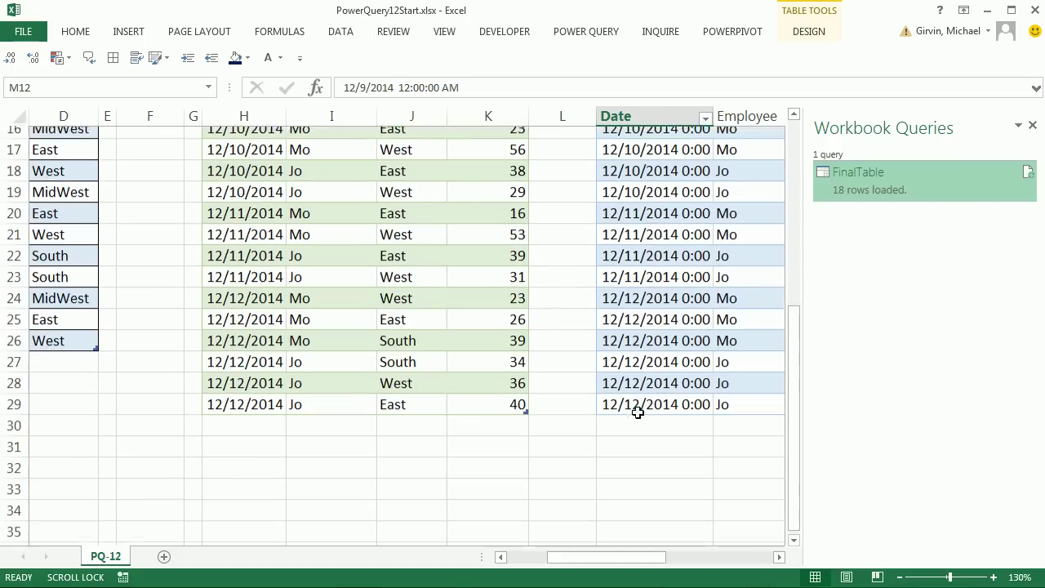
pyautogui.keyDown('shift'); pyautogui.click(653, 394); pyautogui.keyUp('shift')
pyautogui.scroll(5, 634, 420)
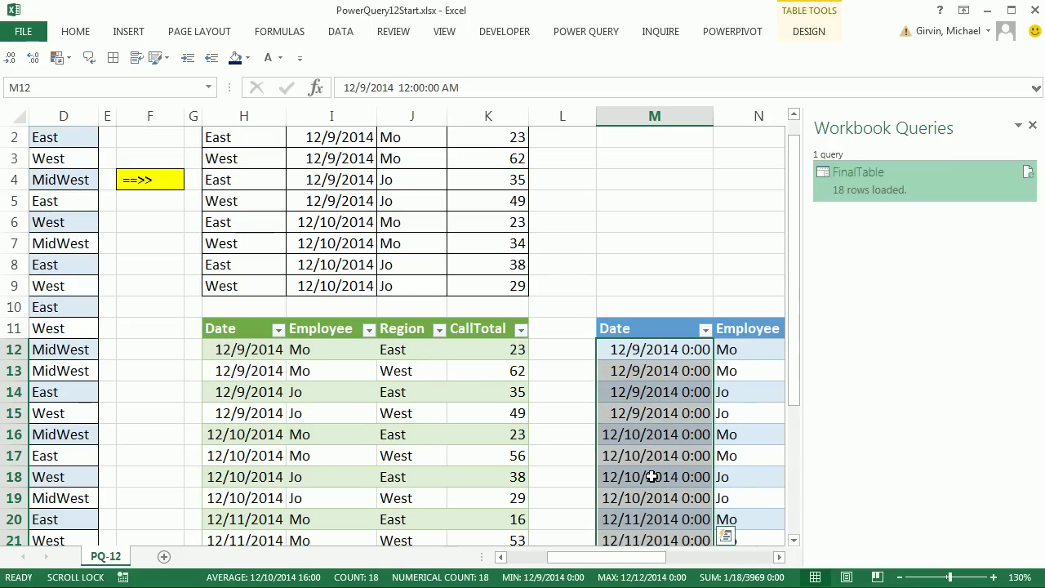
pyautogui.hotkey('ctrl', '1')
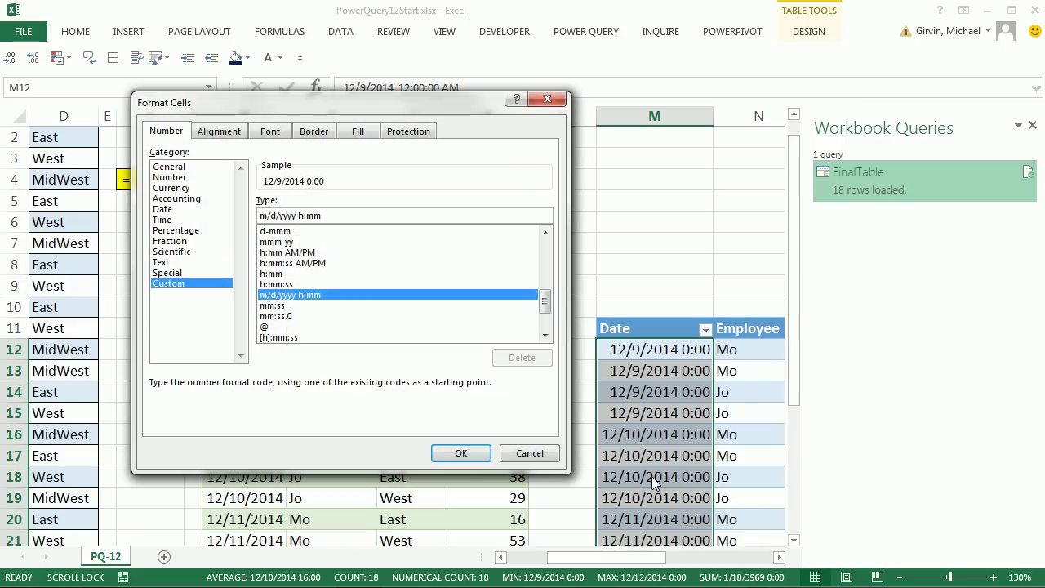
pyautogui.press('Up')
pyautogui.press('Up')
pyautogui.press('Up')
pyautogui.press('Up')
pyautogui.press('Up')
pyautogui.press('Up')
pyautogui.press('Up')
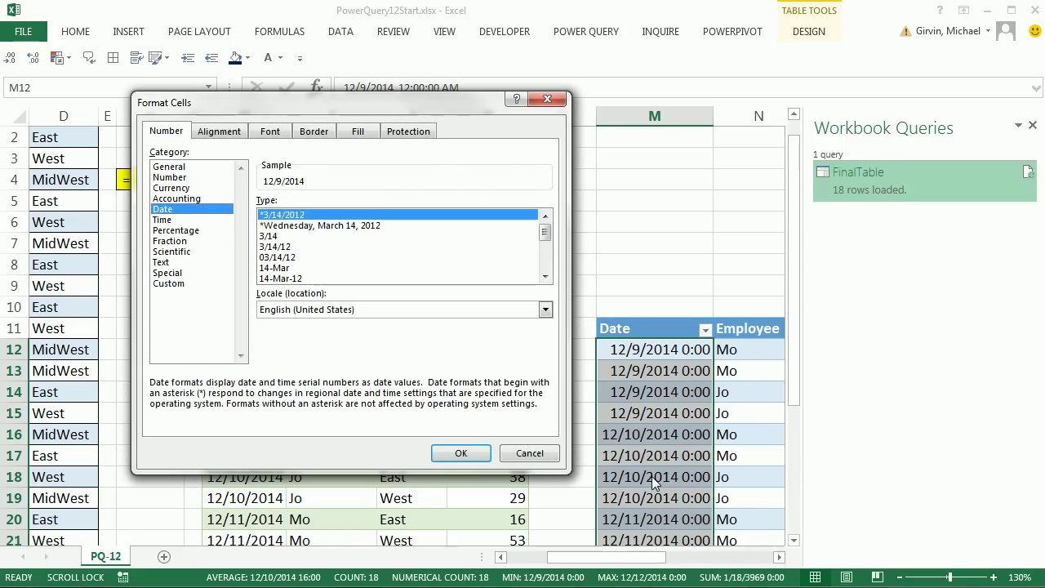
pyautogui.press('Return')
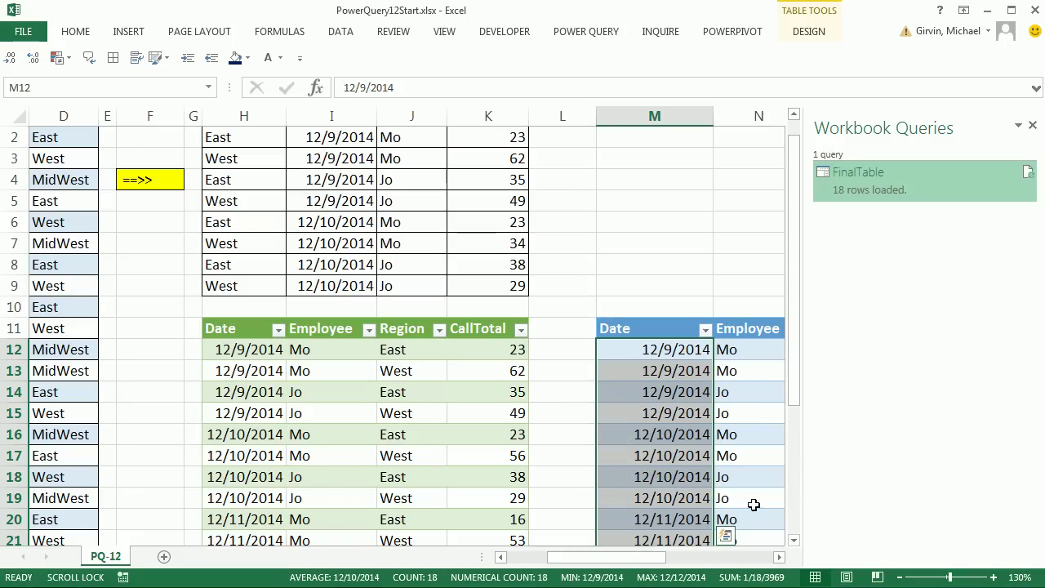
# Add a record in row 27 of the source table with date 12/13/2014, 500 calls, an employee name and region NW
pyautogui.scroll(-3, 676, 358)
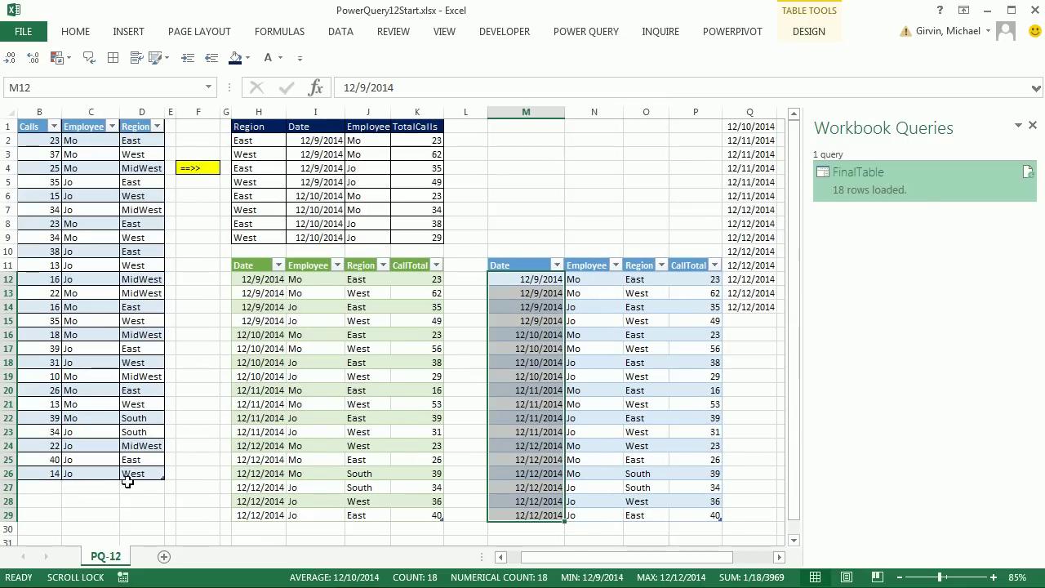
pyautogui.click(129, 477)
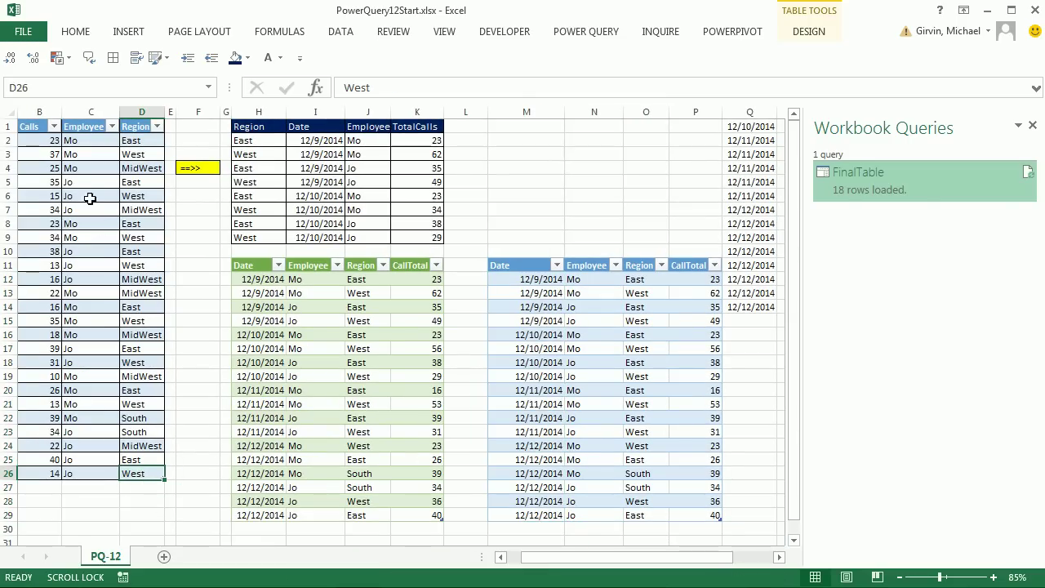
pyautogui.press('Tab')
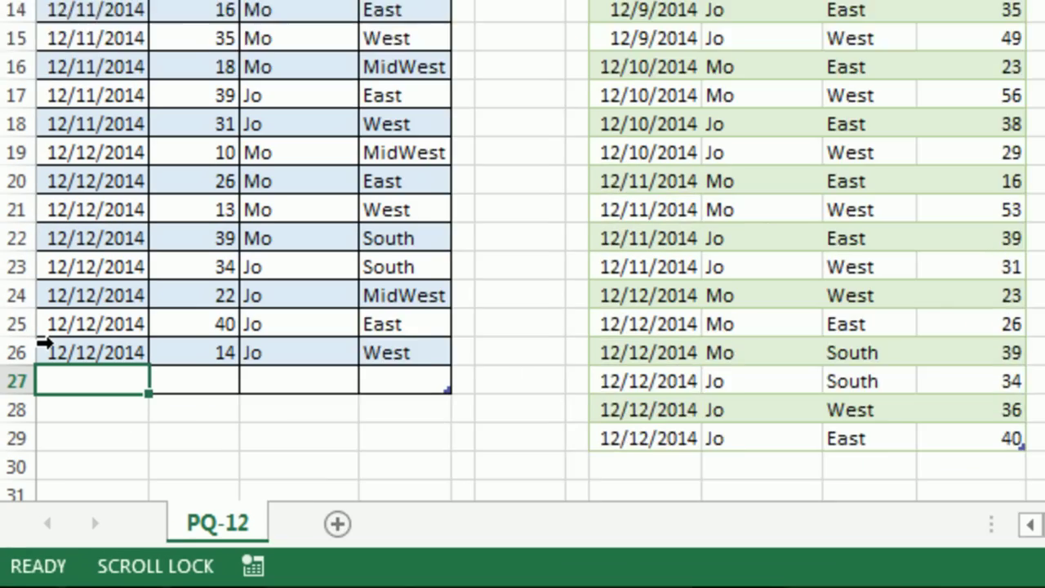
pyautogui.write('12/')
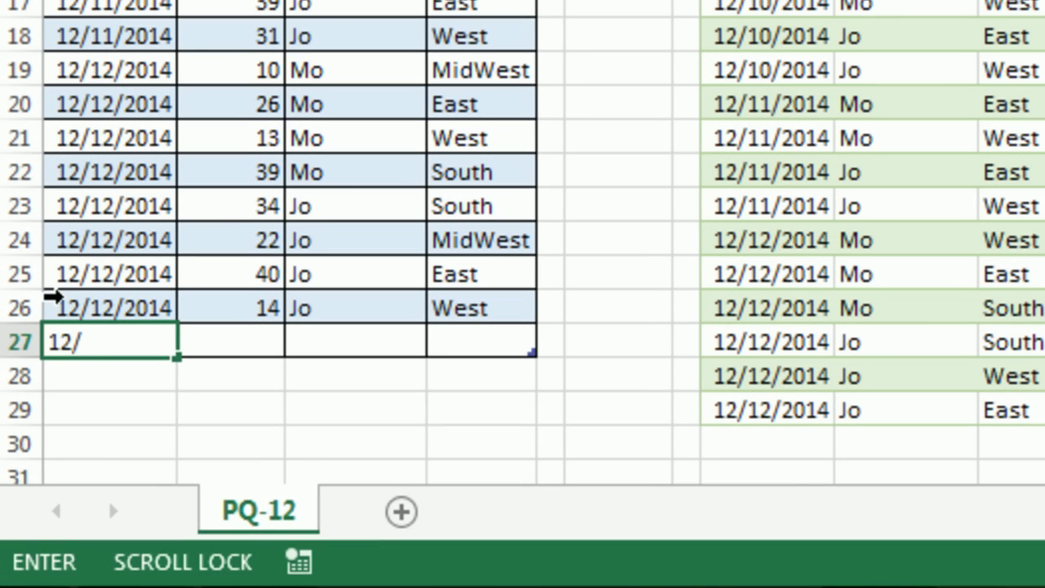
pyautogui.write('13')
pyautogui.press('Tab')
pyautogui.write('500')
pyautogui.hotkey('ctrl', 'Return')
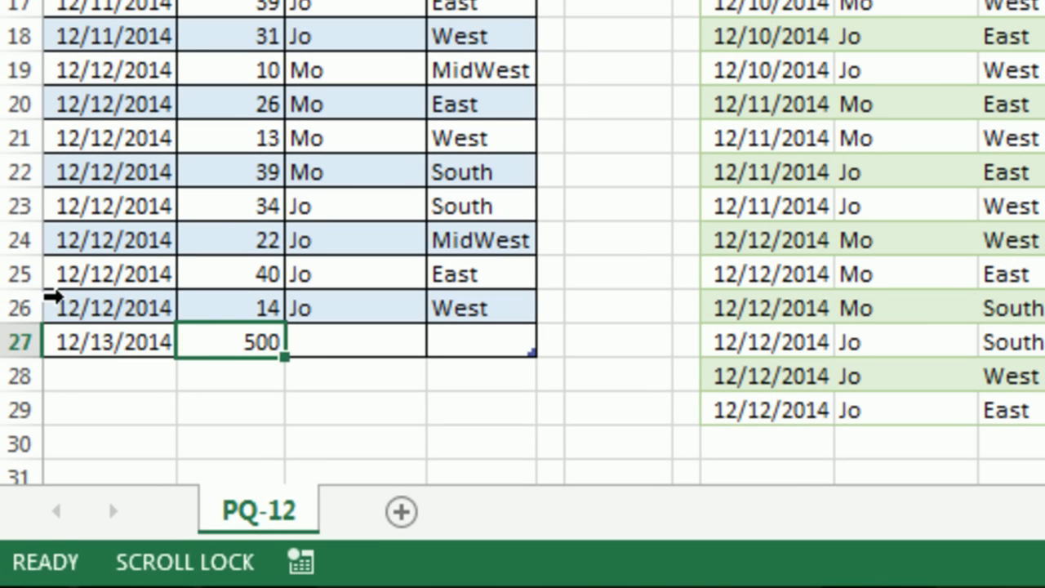
pyautogui.press('Tab')
pyautogui.write('Phil')
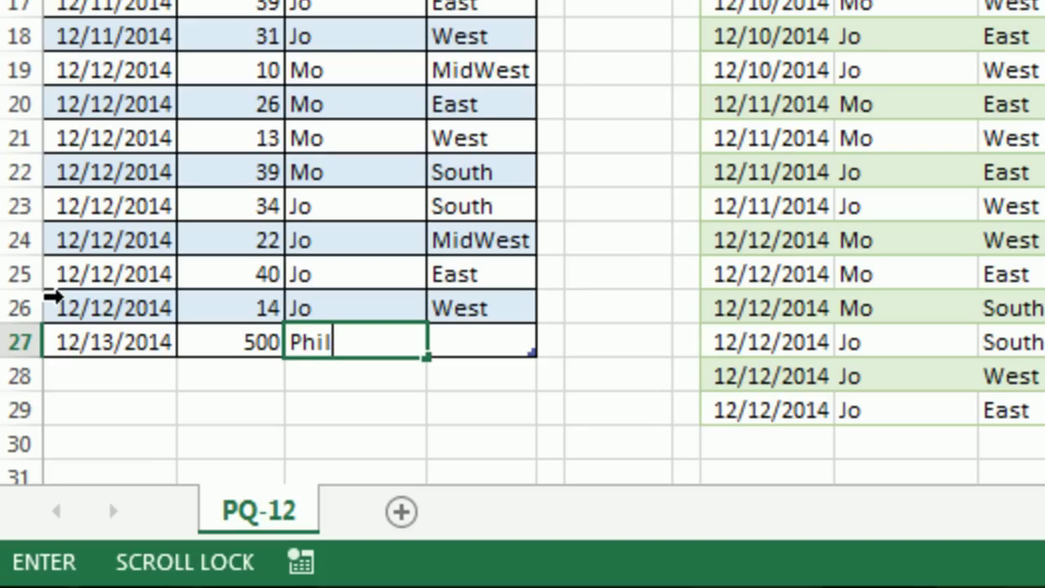
pyautogui.hotkey('ctrl', 'Return')
pyautogui.press('Tab')
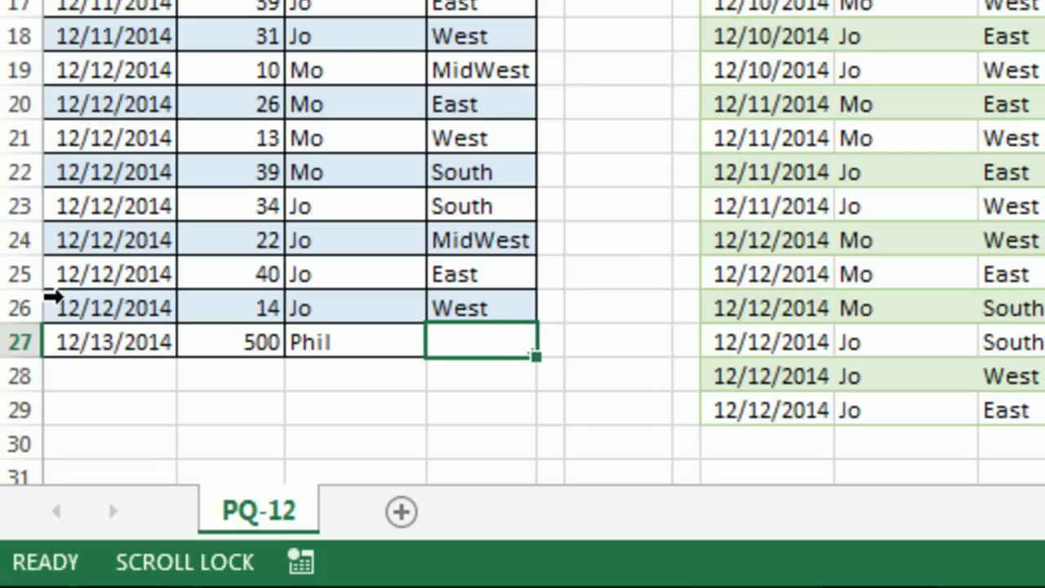
pyautogui.write('NW')
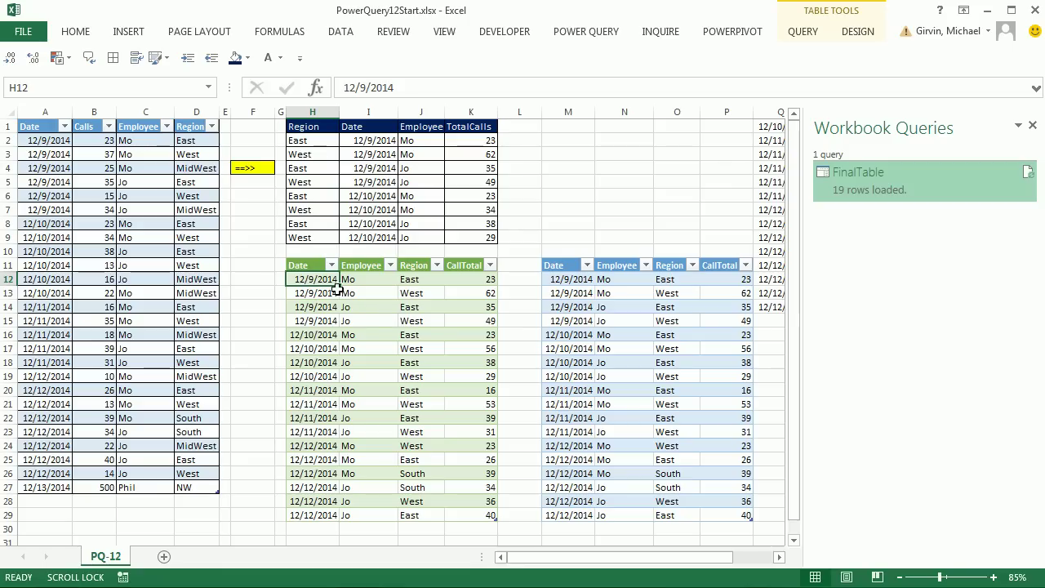
# Refresh both the green output table at H11 and the blue connection-based table at M11 with the new source record
pyautogui.rightClick(320, 281)
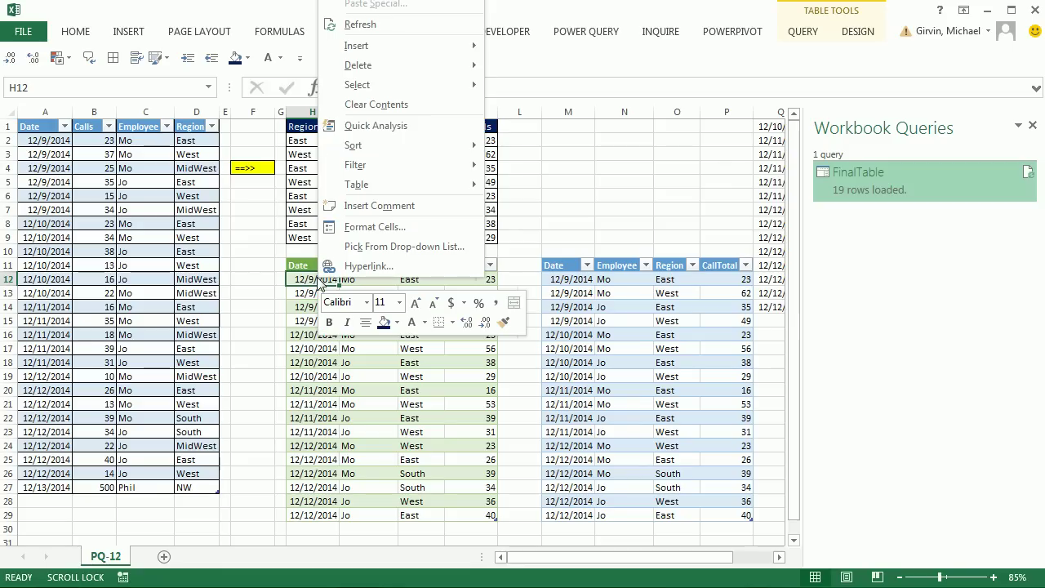
pyautogui.click(371, 24)
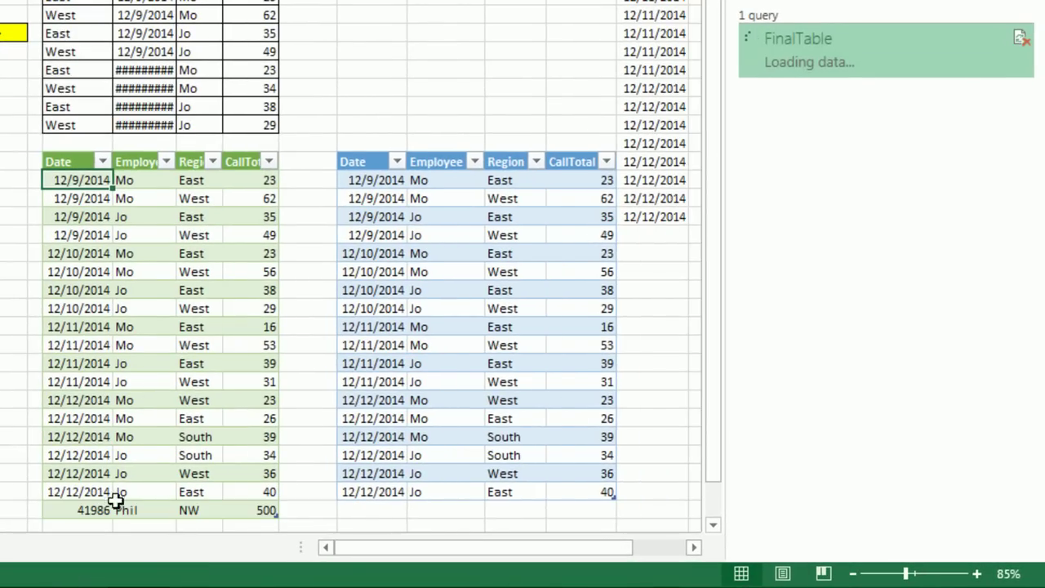
pyautogui.rightClick(420, 184)
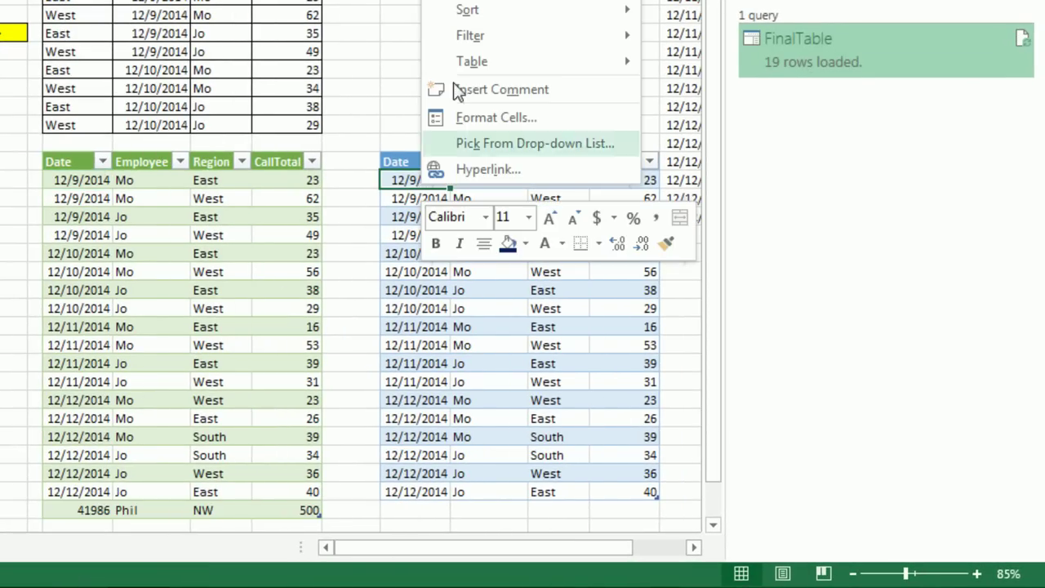
pyautogui.press('r')
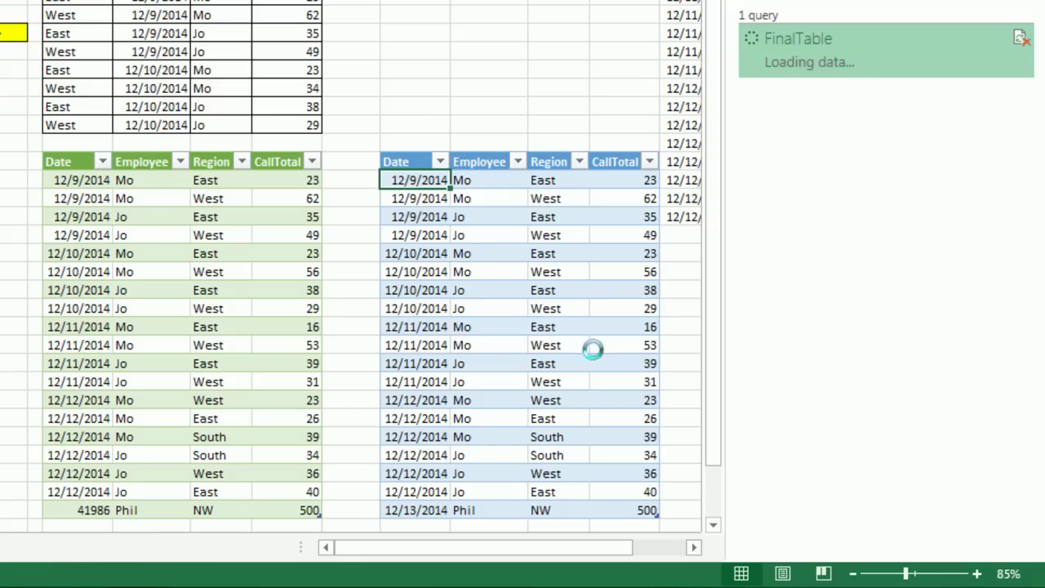